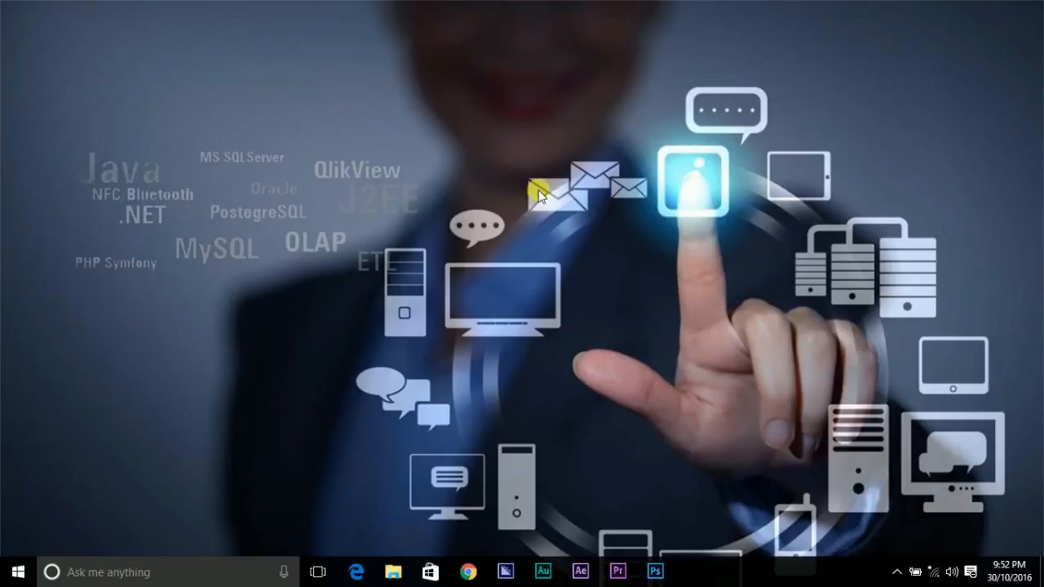
{"action": "right_click", "coordinate": [418, 178]}
{"action": "left_click", "coordinate": [432, 219]}
{"action": "right_click", "coordinate": [405, 152]}
{"action": "left_click", "coordinate": [436, 197]}
{"action": "right_click", "coordinate": [423, 144]}
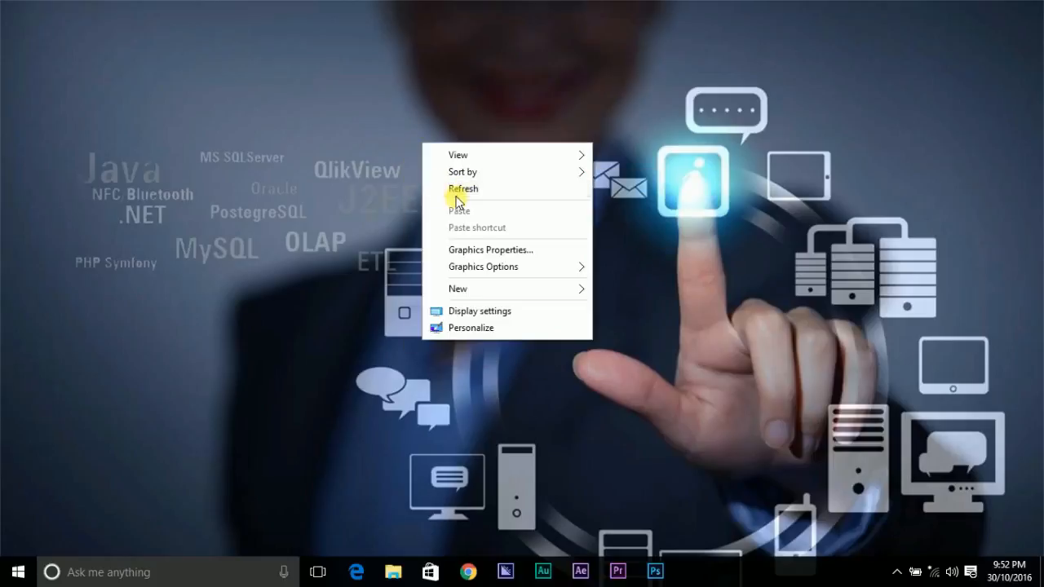
{"action": "left_click", "coordinate": [457, 191]}
{"action": "right_click", "coordinate": [434, 140]}
{"action": "left_click", "coordinate": [449, 186]}
{"action": "right_click", "coordinate": [431, 131]}
{"action": "left_click", "coordinate": [460, 179]}
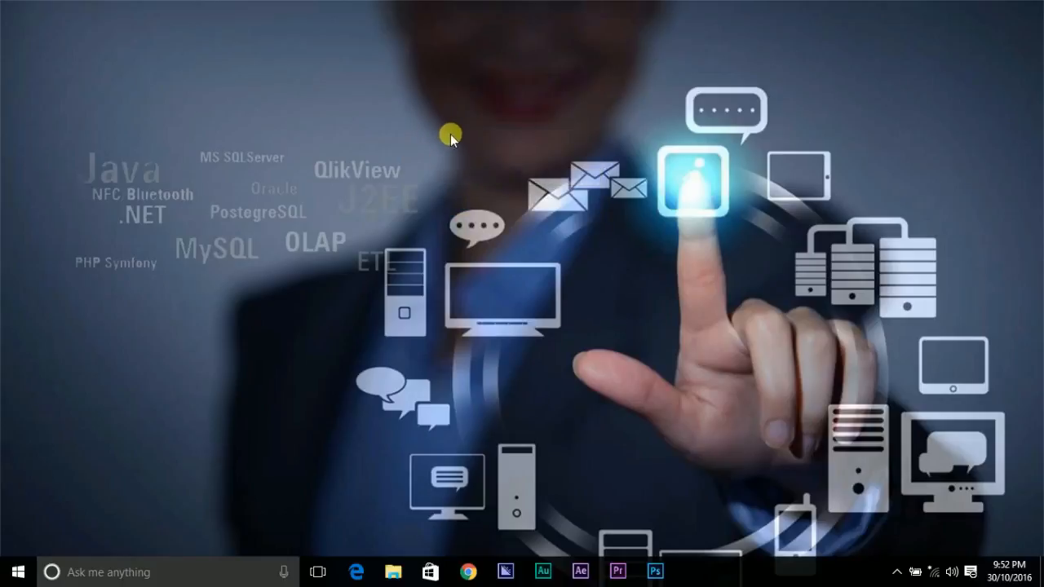
{"action": "right_click", "coordinate": [441, 143]}
{"action": "left_click", "coordinate": [460, 173]}
{"action": "right_click", "coordinate": [432, 126]}
{"action": "left_click", "coordinate": [448, 169]}
{"action": "right_click", "coordinate": [448, 148]}
{"action": "left_click", "coordinate": [470, 191]}
{"action": "right_click", "coordinate": [444, 137]}
{"action": "left_click", "coordinate": [467, 171]}
{"action": "right_click", "coordinate": [438, 133]}
{"action": "left_click", "coordinate": [459, 168]}
{"action": "right_click", "coordinate": [452, 134]}
{"action": "left_click", "coordinate": [468, 181]}
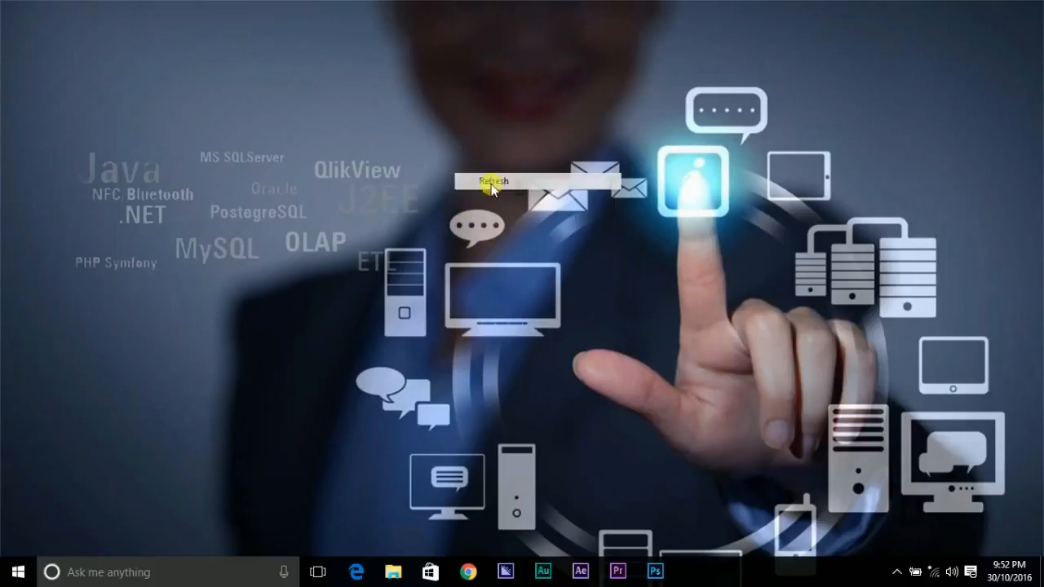
{"action": "right_click", "coordinate": [469, 131]}
{"action": "left_click", "coordinate": [424, 155]}
{"action": "right_click", "coordinate": [454, 123]}
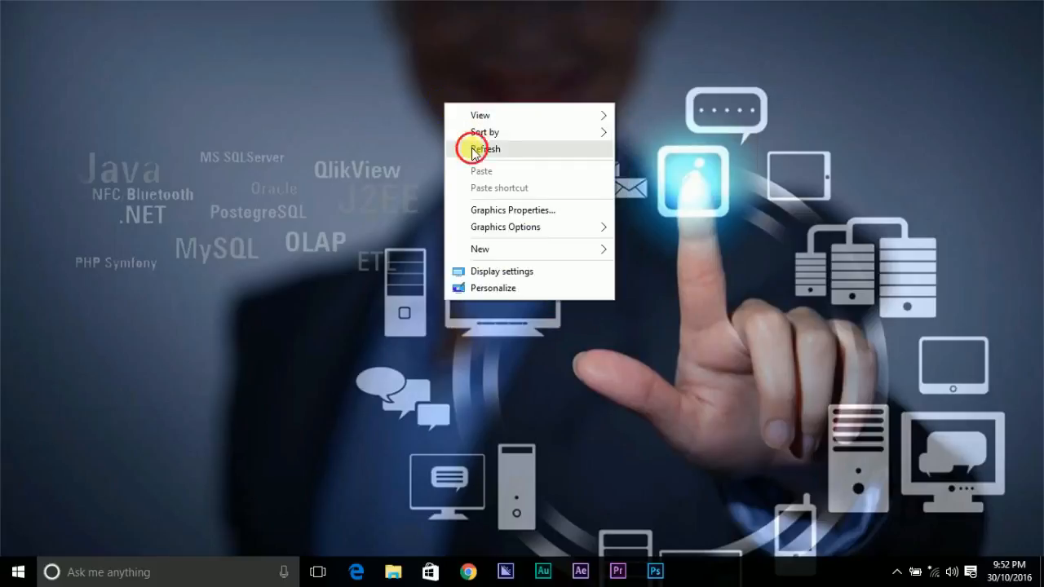
{"action": "left_click", "coordinate": [460, 149]}
{"action": "right_click", "coordinate": [455, 114]}
{"action": "left_click", "coordinate": [480, 158]}
{"action": "right_click", "coordinate": [470, 127]}
{"action": "left_click", "coordinate": [499, 176]}
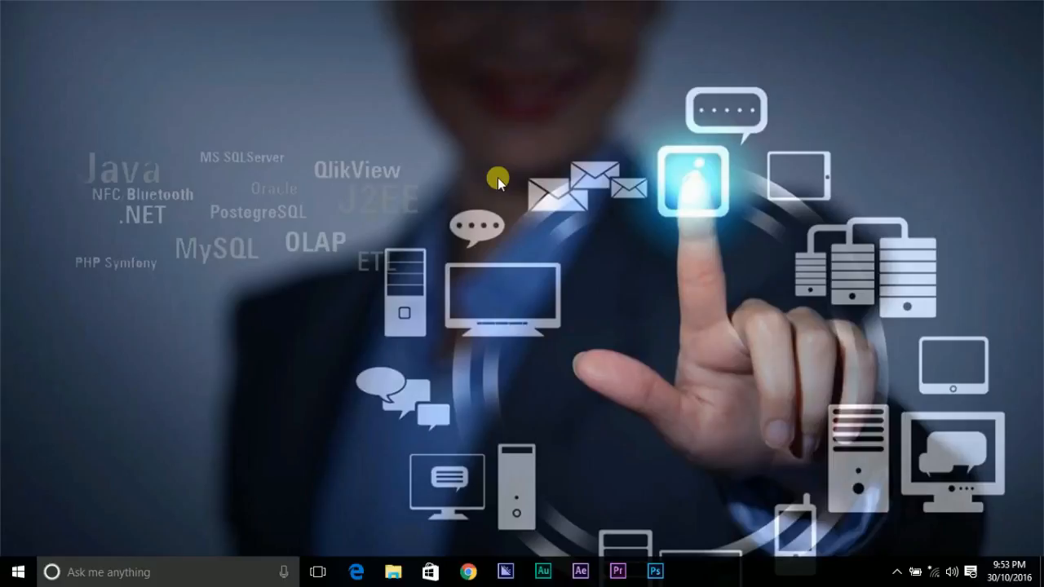
{"action": "right_click", "coordinate": [494, 163]}
{"action": "left_click", "coordinate": [517, 205]}
{"action": "right_click", "coordinate": [490, 138]}
{"action": "left_click", "coordinate": [510, 184]}
{"action": "right_click", "coordinate": [473, 128]}
{"action": "left_click", "coordinate": [490, 167]}
{"action": "right_click", "coordinate": [463, 120]}
{"action": "left_click", "coordinate": [492, 168]}
{"action": "right_click", "coordinate": [463, 120]}
{"action": "left_click", "coordinate": [484, 168]}
{"action": "right_click", "coordinate": [462, 118]}
{"action": "left_click", "coordinate": [480, 163]}
{"action": "right_click", "coordinate": [457, 123]}
{"action": "left_click", "coordinate": [486, 168]}
{"action": "right_click", "coordinate": [459, 129]}
{"action": "left_click", "coordinate": [488, 175]}
{"action": "right_click", "coordinate": [471, 128]}
{"action": "left_click", "coordinate": [491, 171]}
{"action": "right_click", "coordinate": [471, 129]}
{"action": "left_click", "coordinate": [491, 173]}
{"action": "right_click", "coordinate": [458, 102]}
{"action": "left_click", "coordinate": [478, 147]}
{"action": "right_click", "coordinate": [432, 101]}
{"action": "left_click", "coordinate": [450, 145]}
{"action": "right_click", "coordinate": [425, 97]}
{"action": "left_click", "coordinate": [453, 147]}
{"action": "right_click", "coordinate": [443, 101]}
{"action": "left_click", "coordinate": [464, 146]}
{"action": "right_click", "coordinate": [442, 110]}
{"action": "left_click", "coordinate": [450, 155]}
{"action": "right_click", "coordinate": [442, 106]}
{"action": "left_click", "coordinate": [469, 155]}
{"action": "right_click", "coordinate": [425, 103]}
{"action": "left_click", "coordinate": [451, 151]}
{"action": "right_click", "coordinate": [424, 115]}
{"action": "left_click", "coordinate": [455, 163]}
{"action": "right_click", "coordinate": [409, 102]}
{"action": "left_click", "coordinate": [433, 148]}
{"action": "right_click", "coordinate": [425, 117]}
{"action": "left_click", "coordinate": [453, 161]}
{"action": "right_click", "coordinate": [425, 113]}
{"action": "left_click", "coordinate": [453, 156]}
{"action": "right_click", "coordinate": [445, 129]}
{"action": "left_click", "coordinate": [462, 172]}
{"action": "right_click", "coordinate": [431, 112]}
{"action": "left_click", "coordinate": [452, 159]}
{"action": "right_click", "coordinate": [424, 104]}
{"action": "left_click", "coordinate": [447, 149]}
{"action": "right_click", "coordinate": [418, 104]}
{"action": "left_click", "coordinate": [440, 148]}
{"action": "right_click", "coordinate": [403, 159]}
{"action": "left_click", "coordinate": [442, 201]}
{"action": "right_click", "coordinate": [418, 156]}
{"action": "left_click", "coordinate": [442, 199]}
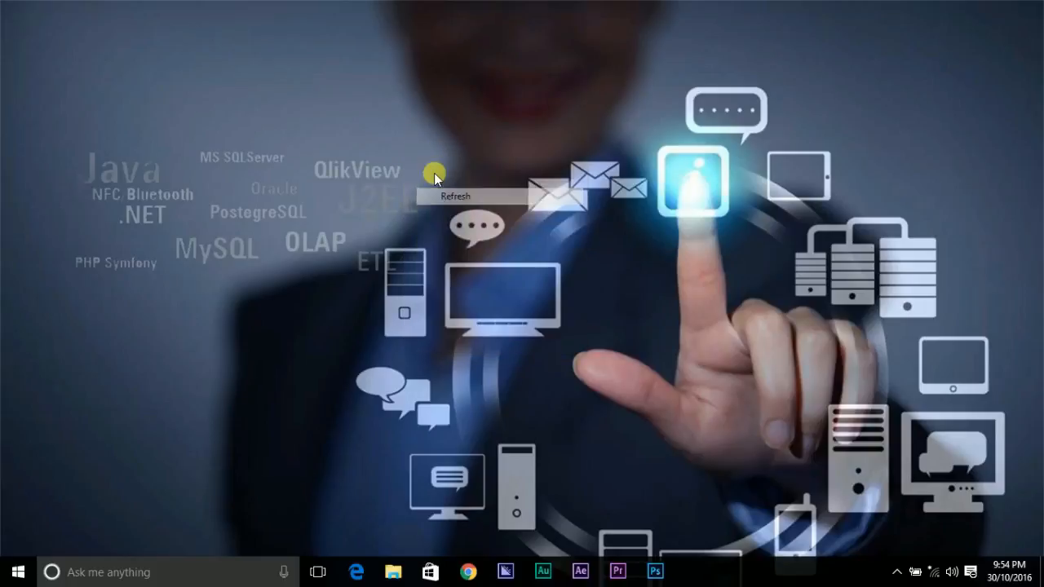
Open File Explorer and show the drives under This PC.
{"action": "left_click", "coordinate": [12, 582]}
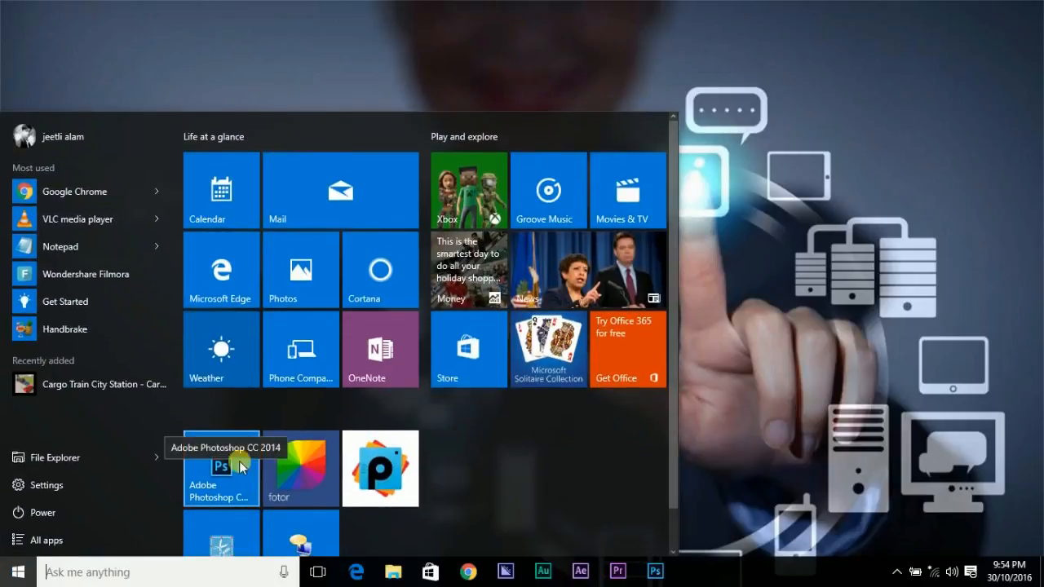
{"action": "left_click", "coordinate": [75, 463]}
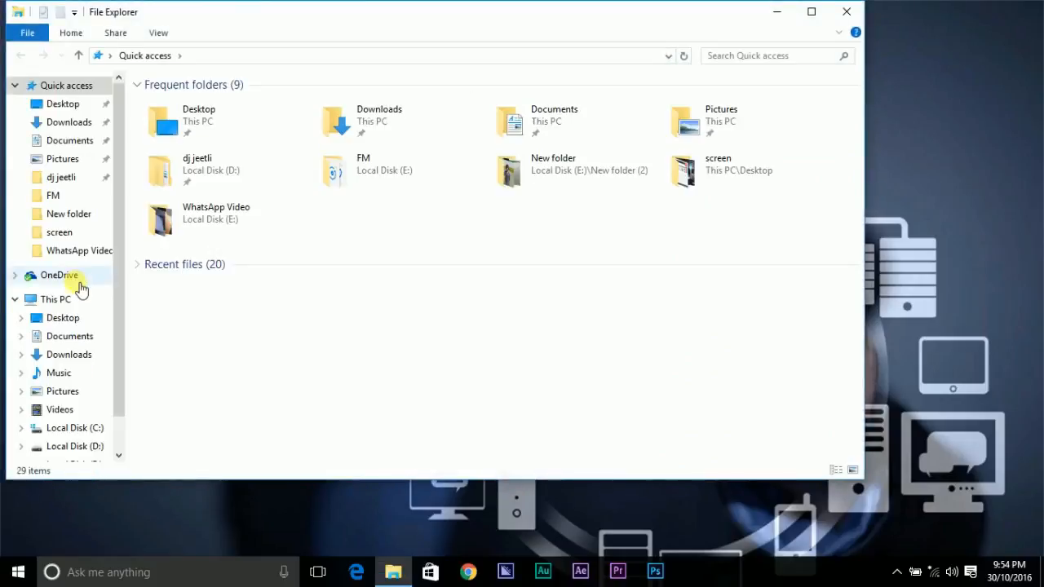
{"action": "left_click", "coordinate": [74, 299]}
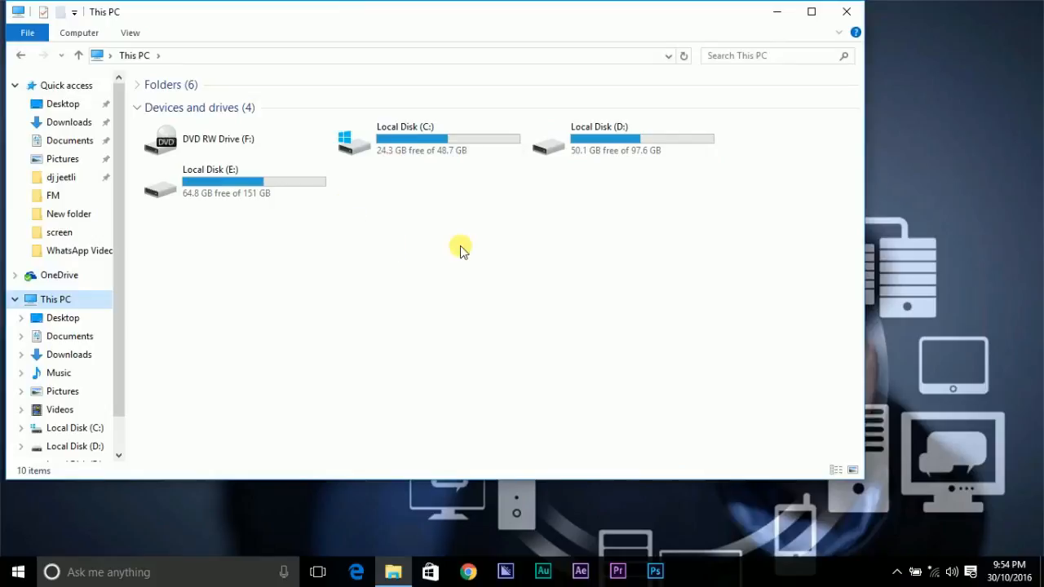
{"action": "left_click", "coordinate": [250, 194]}
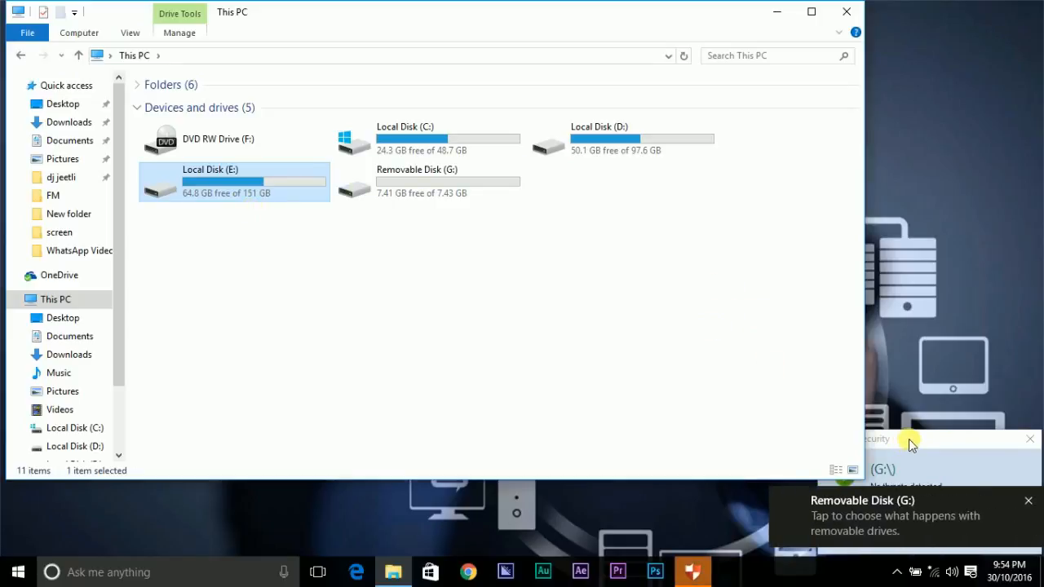
Dismiss the removable drive notifications, then examine the contents of Removable Disk (G:) and return to This PC.
{"action": "left_click", "coordinate": [1028, 500]}
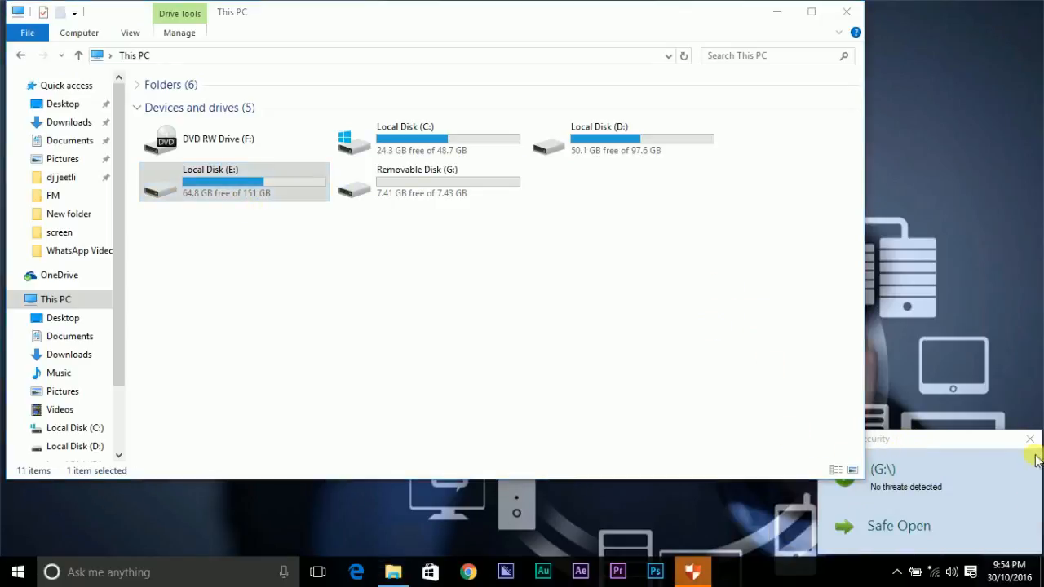
{"action": "left_click", "coordinate": [1030, 439]}
{"action": "left_click", "coordinate": [389, 193]}
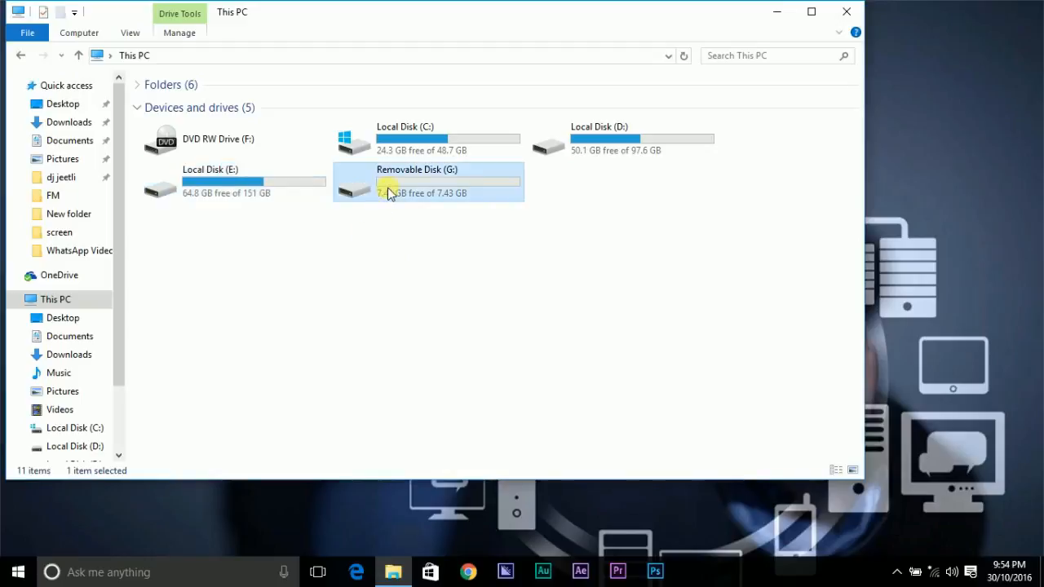
{"action": "double_click", "coordinate": [403, 189]}
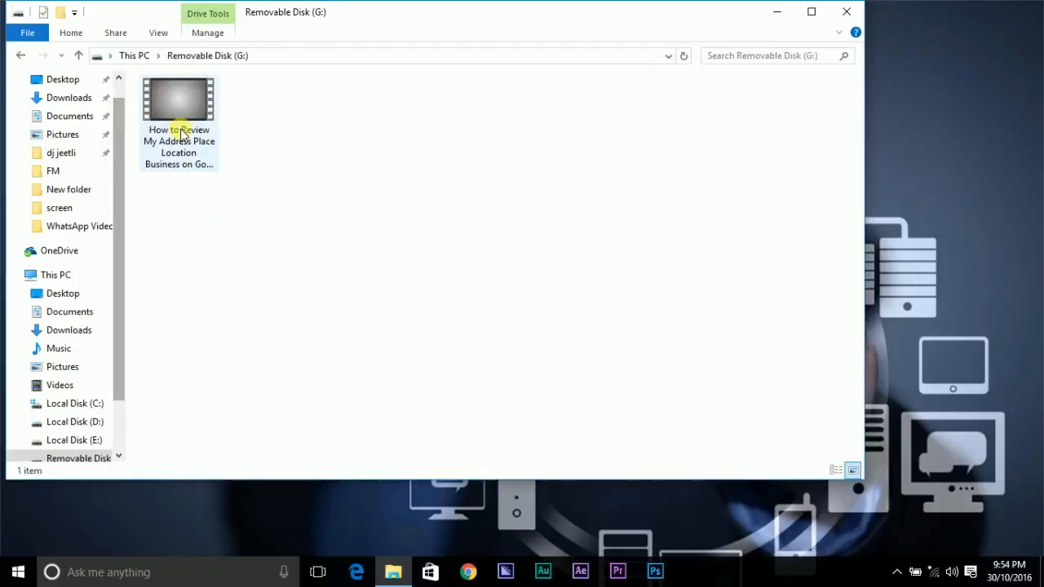
{"action": "left_click", "coordinate": [181, 134]}
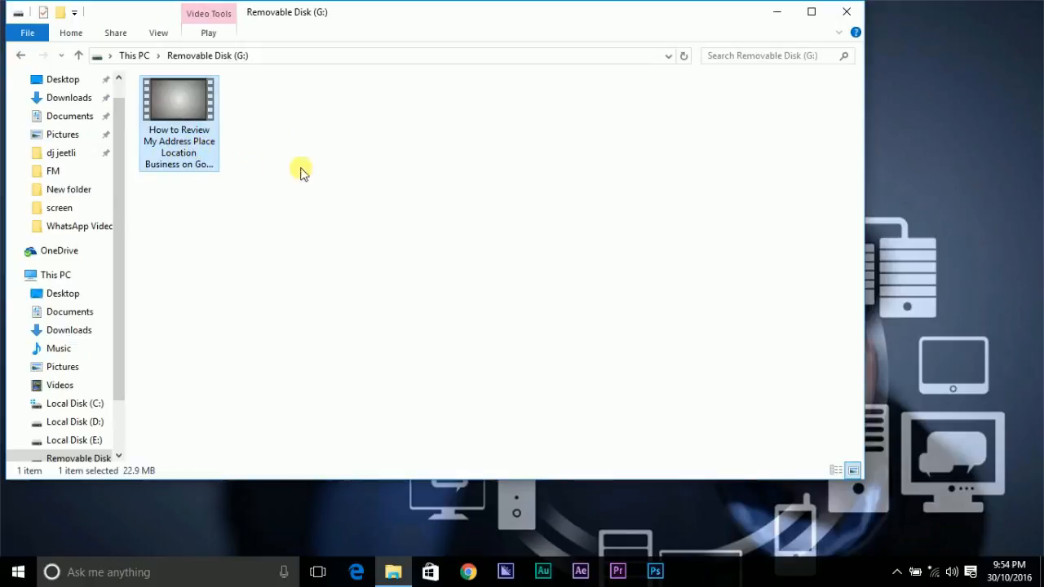
{"action": "left_click", "coordinate": [20, 55]}
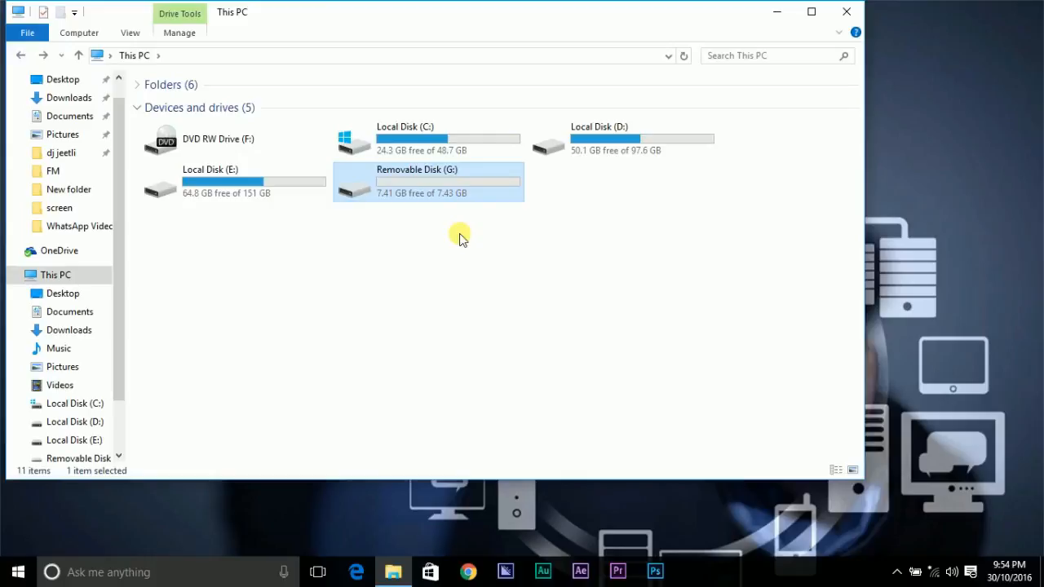
{"action": "double_click", "coordinate": [432, 194]}
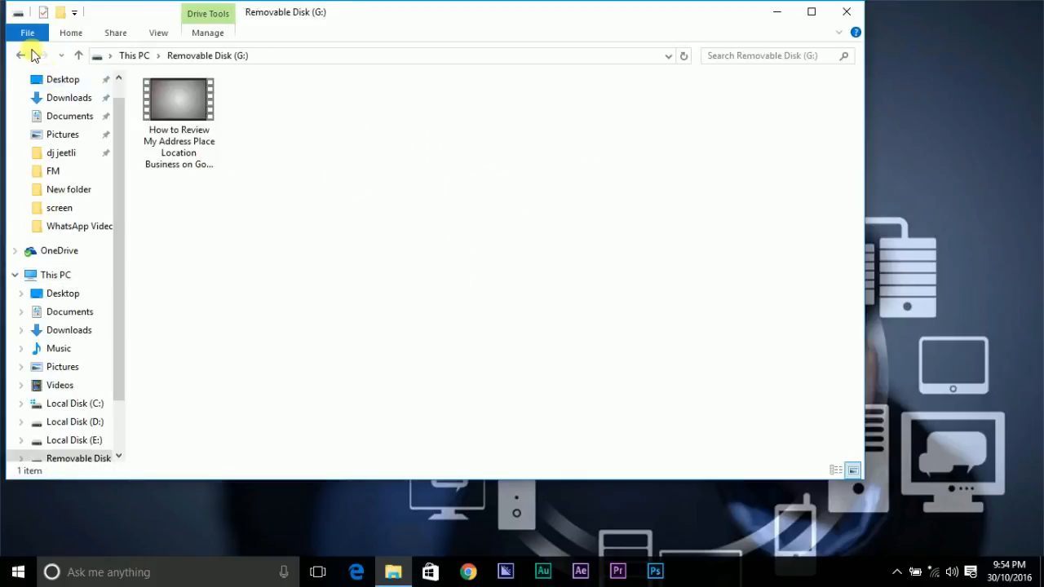
{"action": "left_click", "coordinate": [23, 54]}
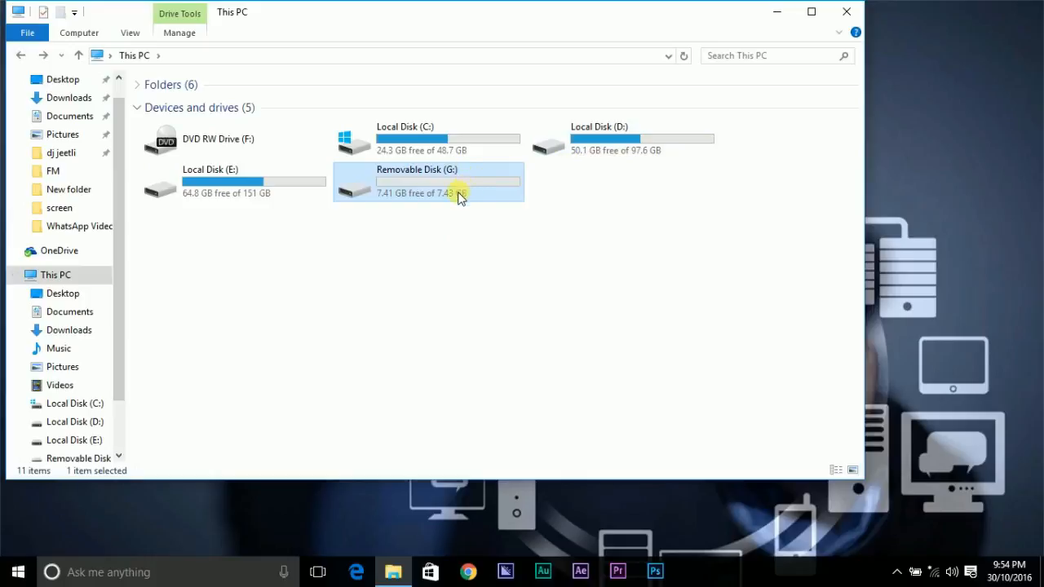
{"action": "left_click", "coordinate": [459, 261]}
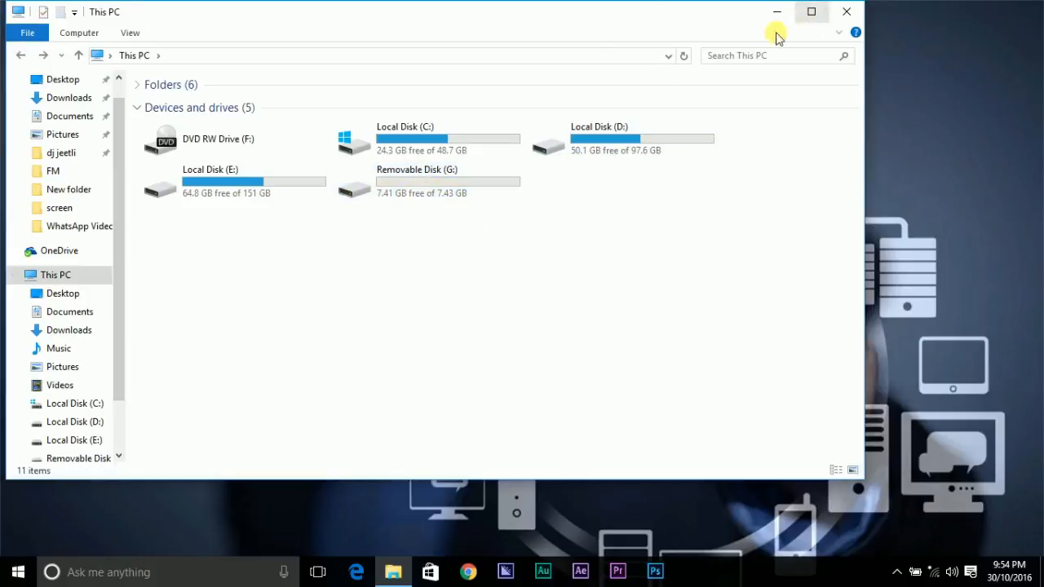
{"action": "right_click", "coordinate": [446, 190]}
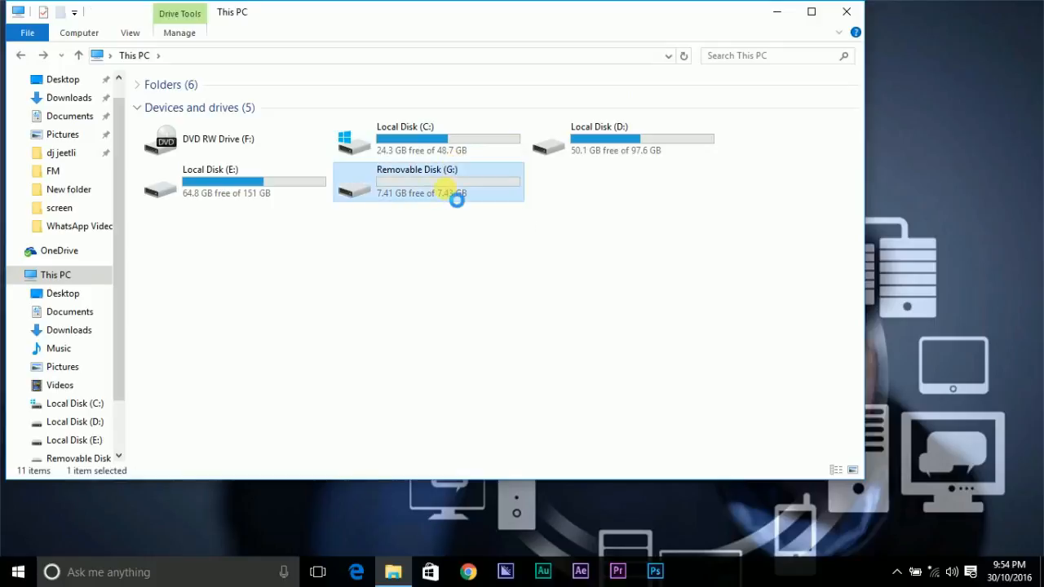
{"action": "left_click", "coordinate": [347, 260]}
{"action": "left_click", "coordinate": [343, 294]}
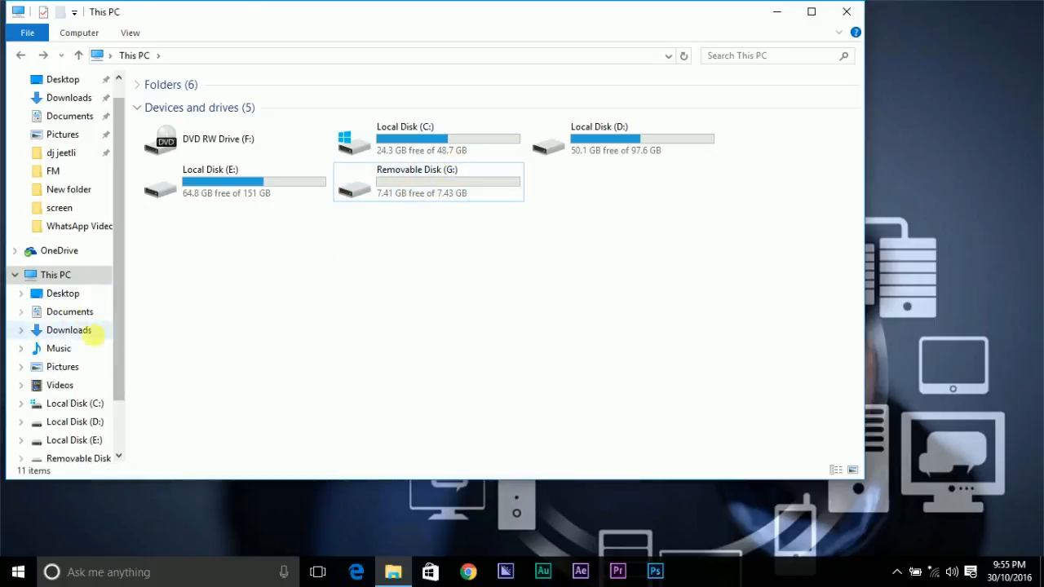
Turn on BitLocker for Removable Disk (G:) and choose password unlocking, entering and re-entering the drive password.
{"action": "right_click", "coordinate": [413, 194]}
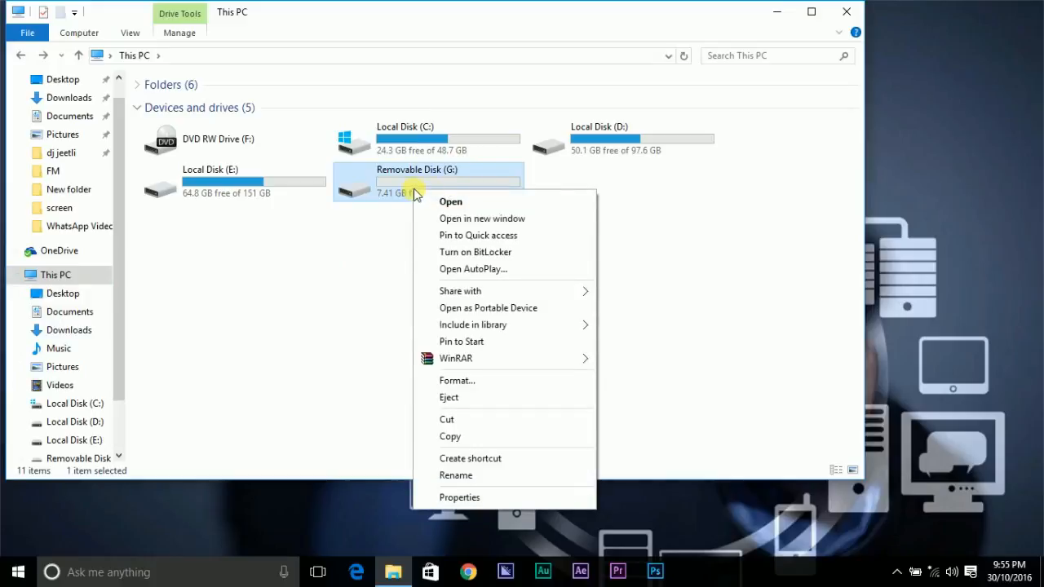
{"action": "left_click", "coordinate": [477, 254]}
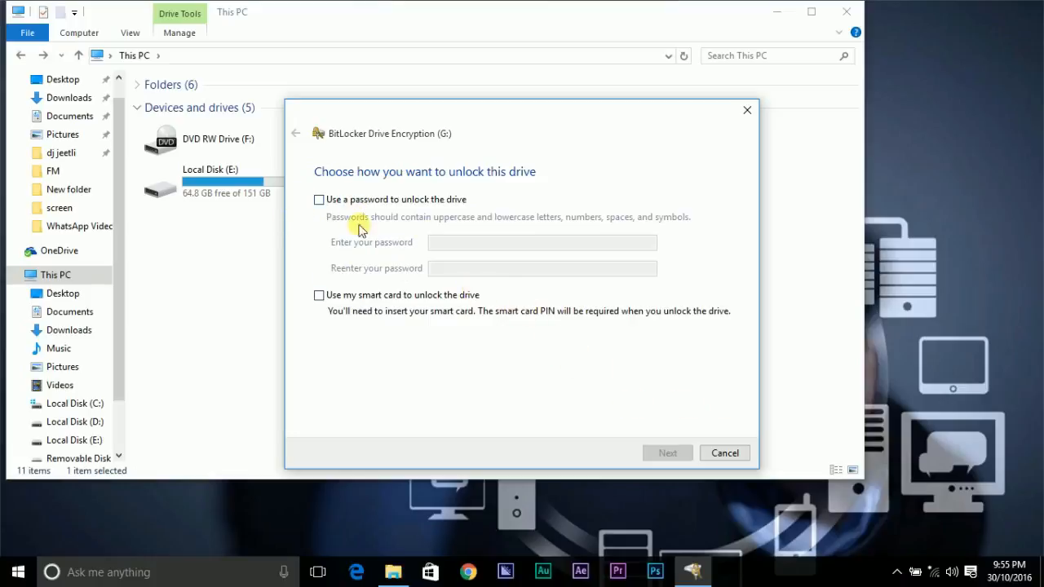
{"action": "left_click", "coordinate": [320, 202]}
{"action": "left_click", "coordinate": [450, 243]}
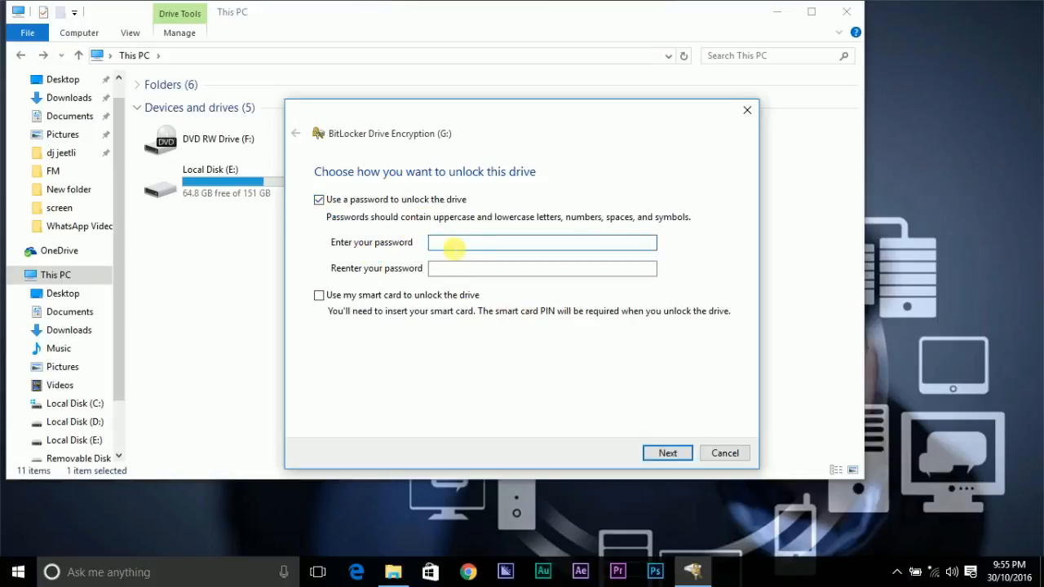
{"action": "type", "text": "••••••"}
{"action": "left_click", "coordinate": [475, 270]}
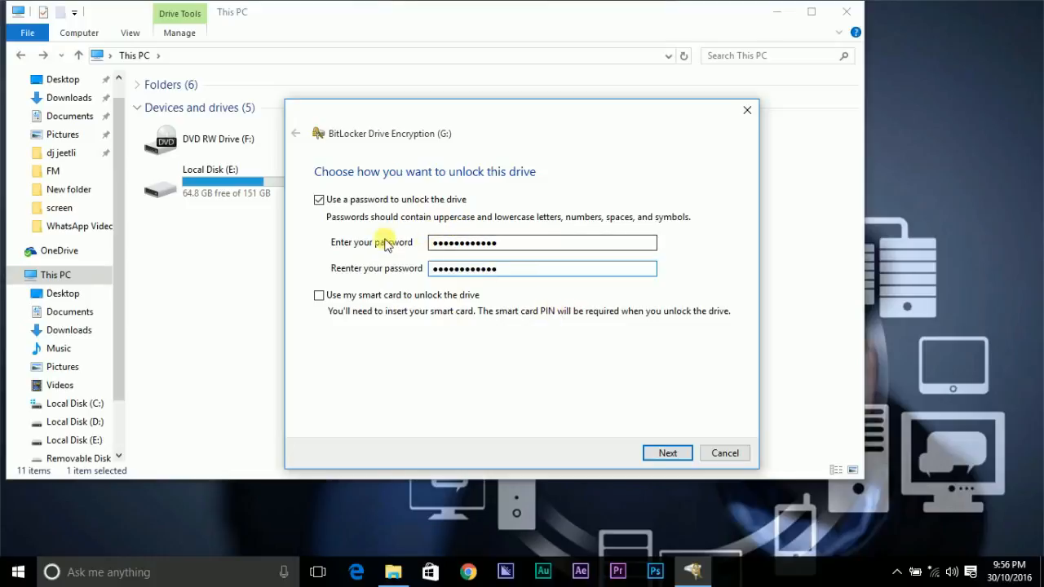
{"action": "double_click", "coordinate": [513, 249]}
{"action": "left_click", "coordinate": [513, 249]}
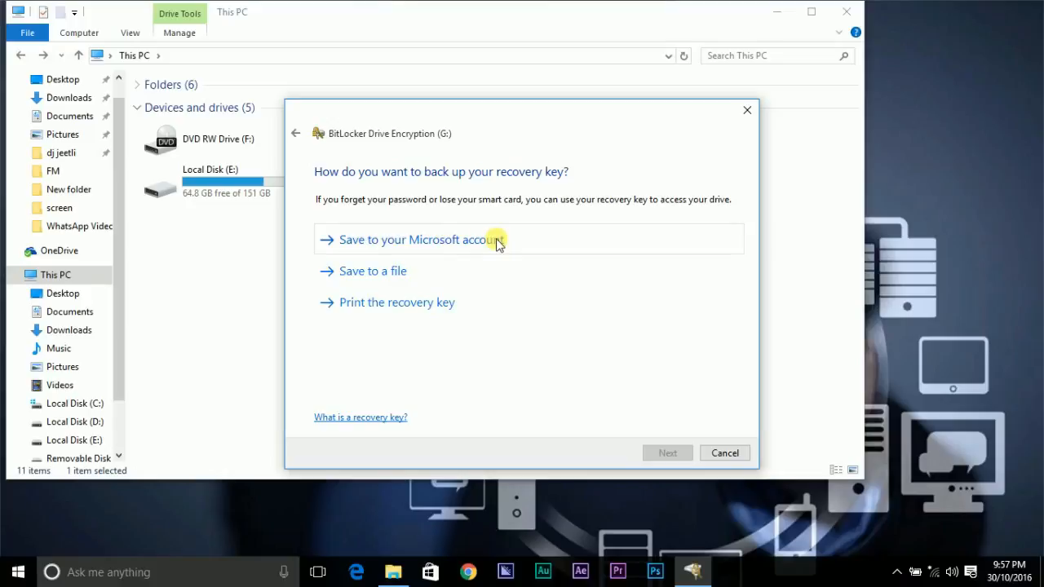
Back up the BitLocker recovery key by saving it as a text file on the Desktop.
{"action": "left_click", "coordinate": [407, 273]}
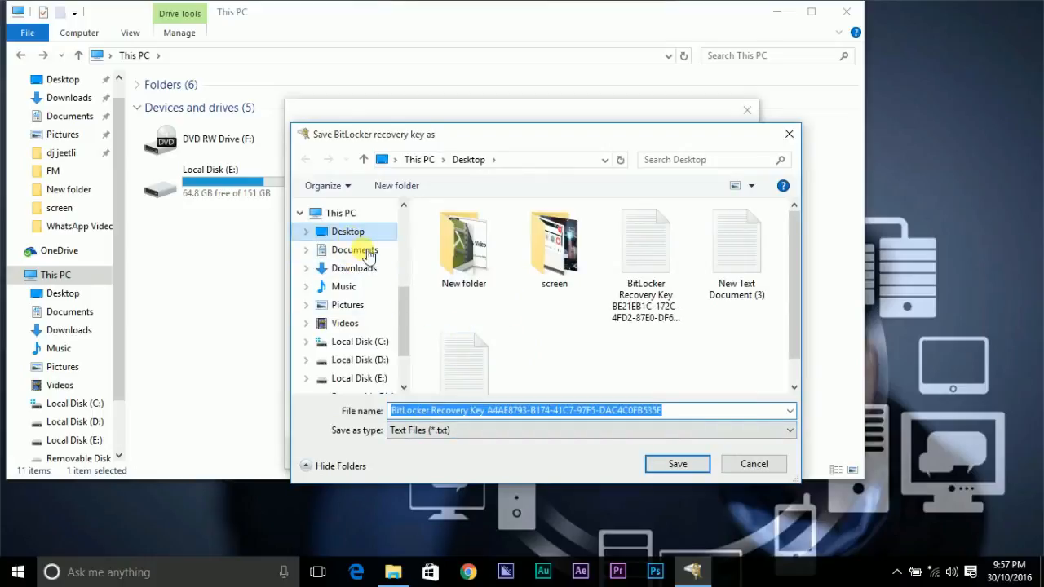
{"action": "left_click", "coordinate": [347, 233]}
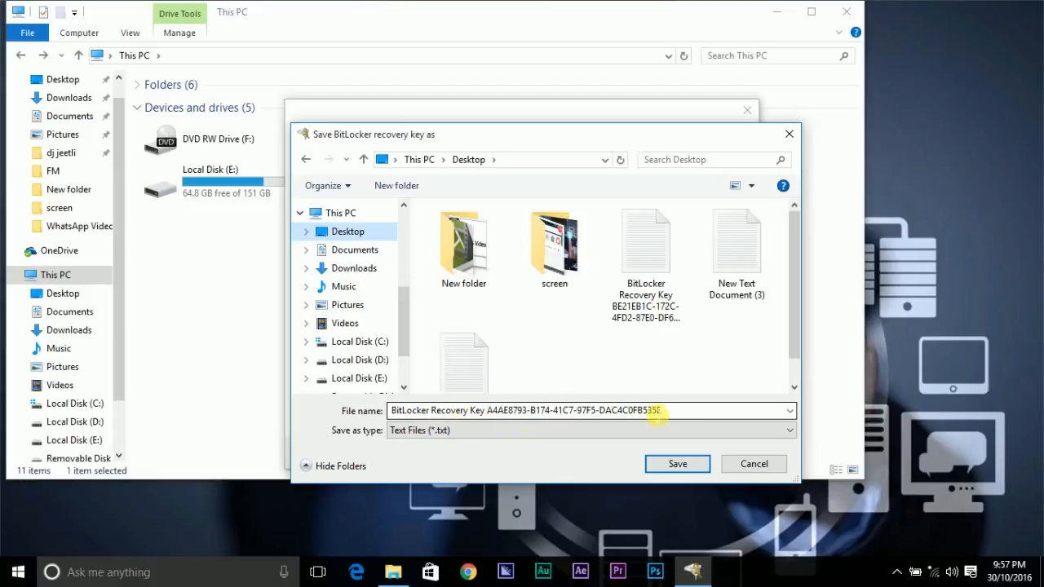
{"action": "left_click", "coordinate": [367, 253]}
{"action": "left_click", "coordinate": [365, 267]}
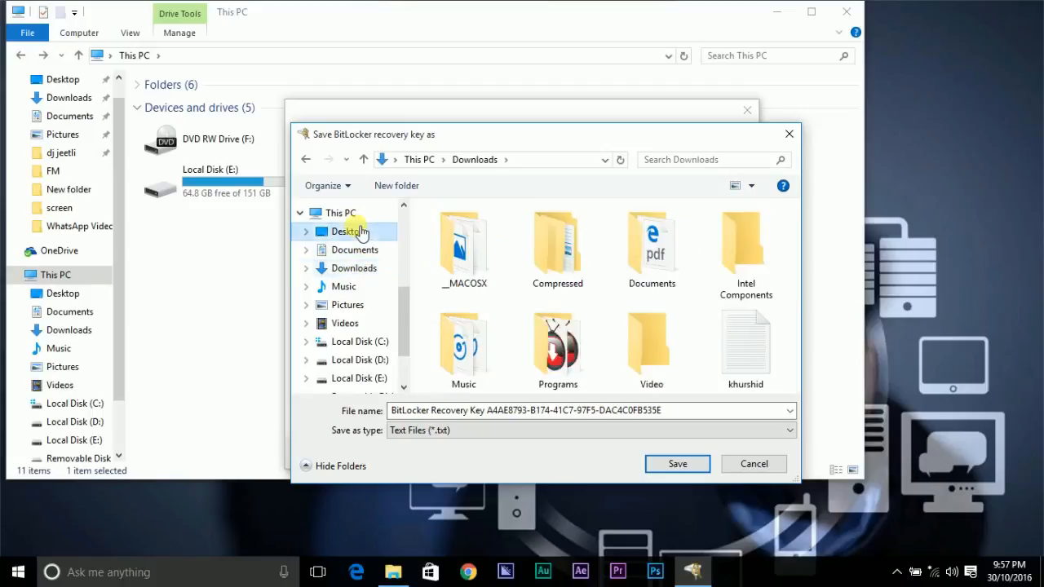
{"action": "left_click", "coordinate": [362, 234]}
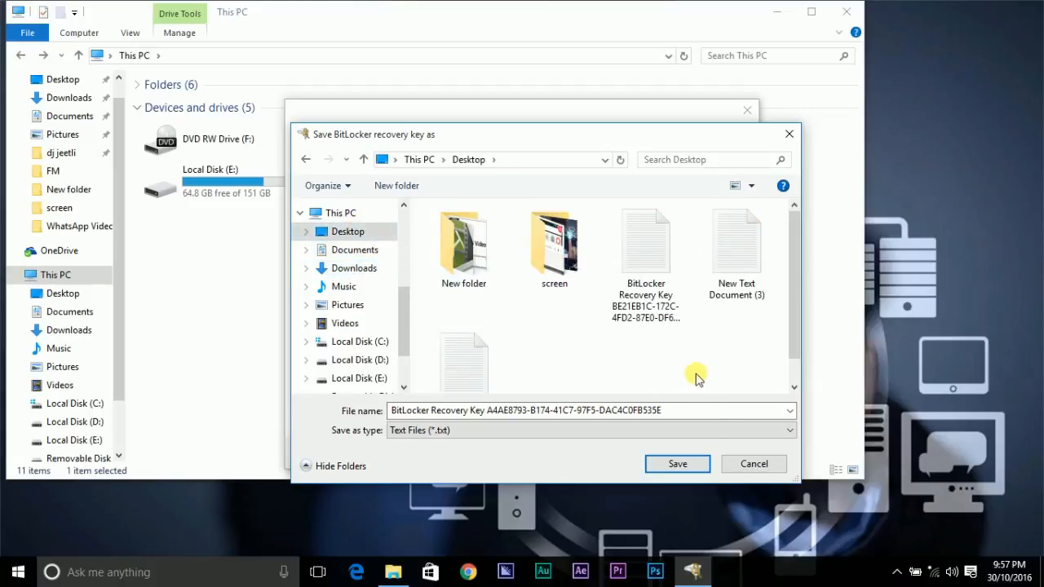
{"action": "left_click", "coordinate": [662, 463]}
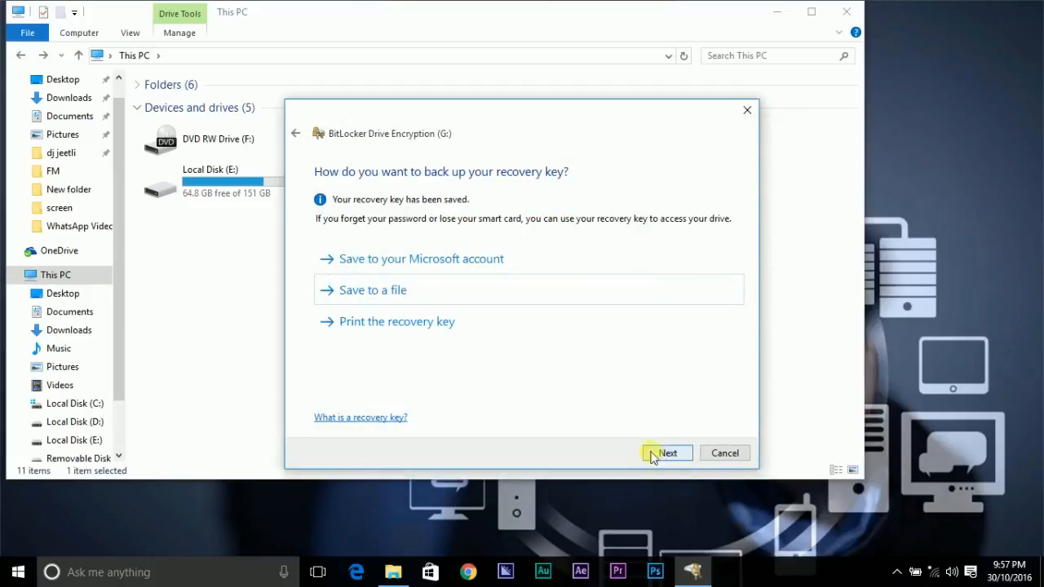
Start encrypting drive G: with used disk space only, and bring the encryption progress window into view beside the drive.
{"action": "left_click", "coordinate": [663, 454]}
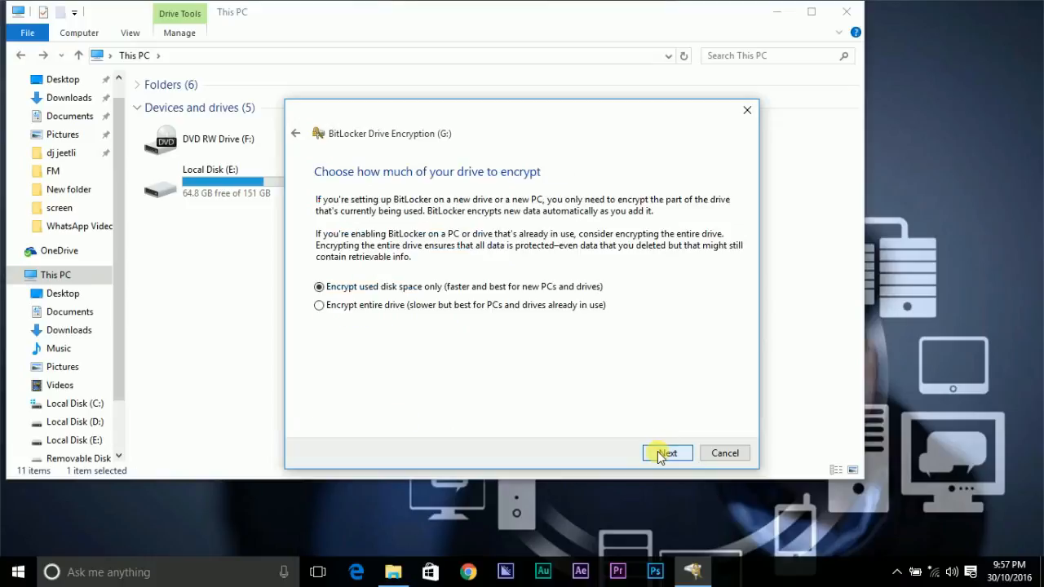
{"action": "left_click", "coordinate": [660, 454]}
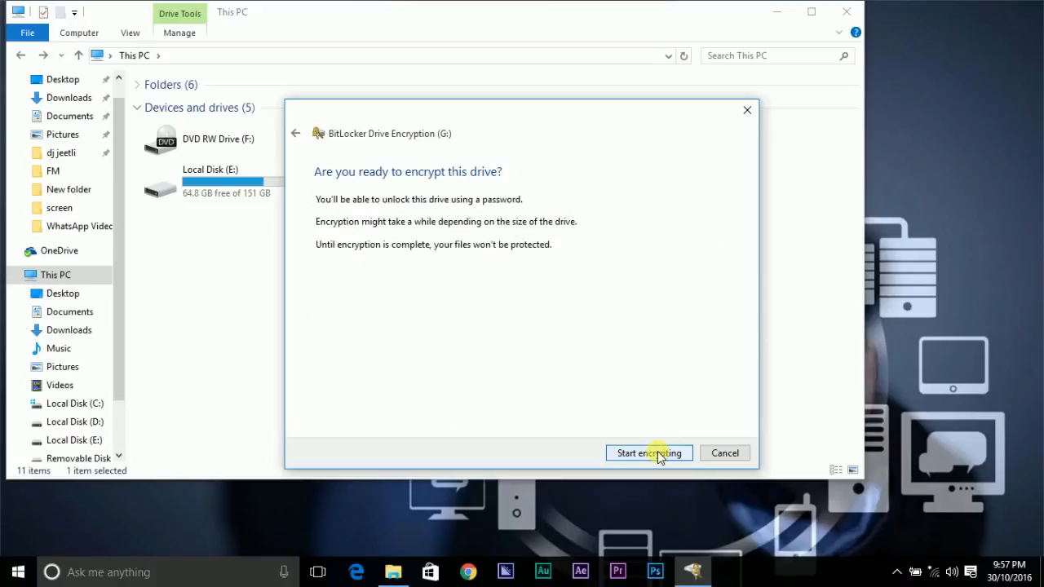
{"action": "left_click", "coordinate": [649, 453]}
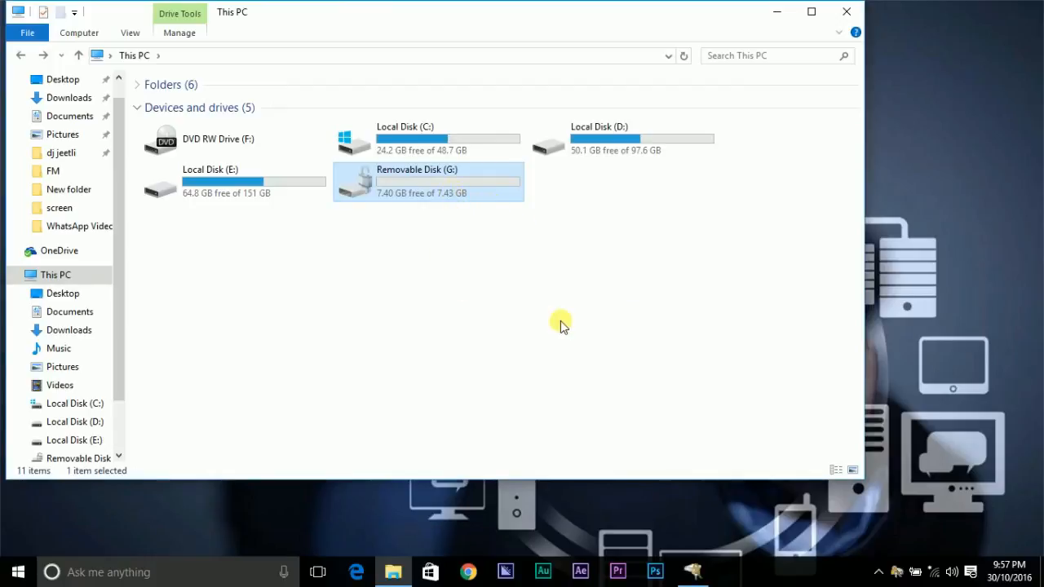
{"action": "left_click", "coordinate": [693, 571]}
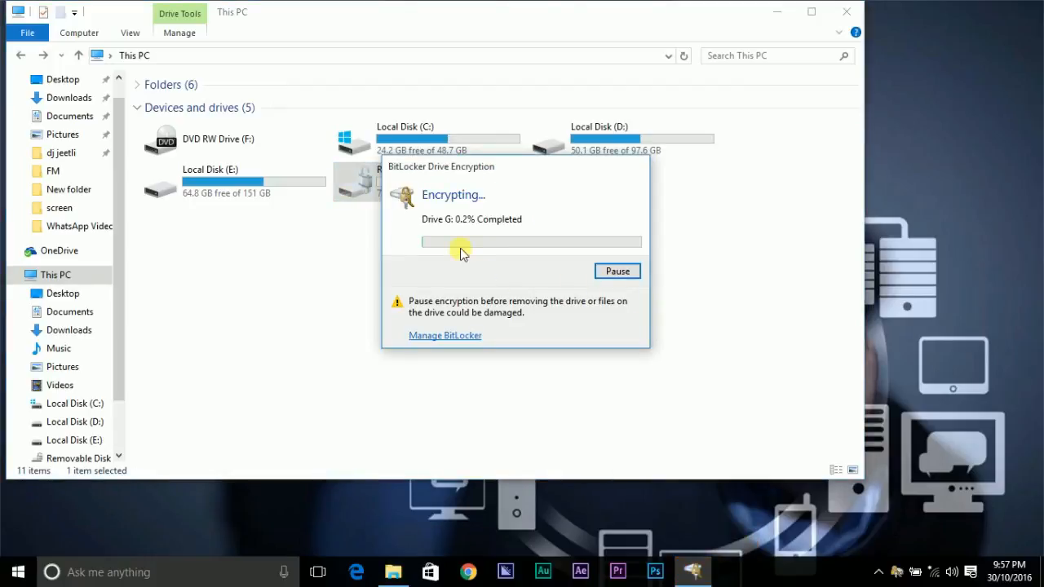
{"action": "left_click_drag", "start_coordinate": [492, 172], "coordinate": [630, 187]}
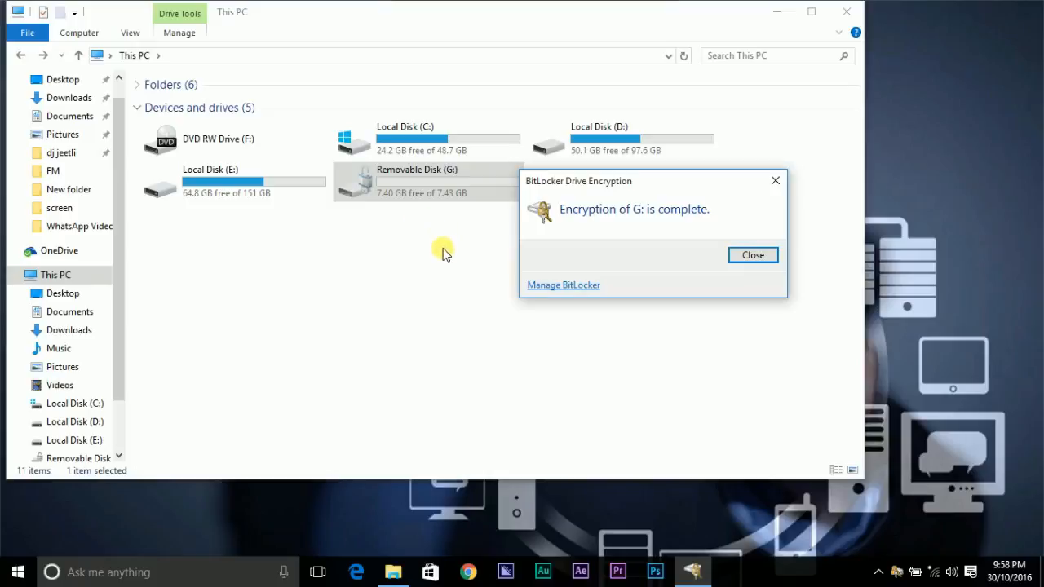
Close the encryption completion message, check the contents of Removable Disk (G:) and return to This PC.
{"action": "left_click", "coordinate": [751, 255]}
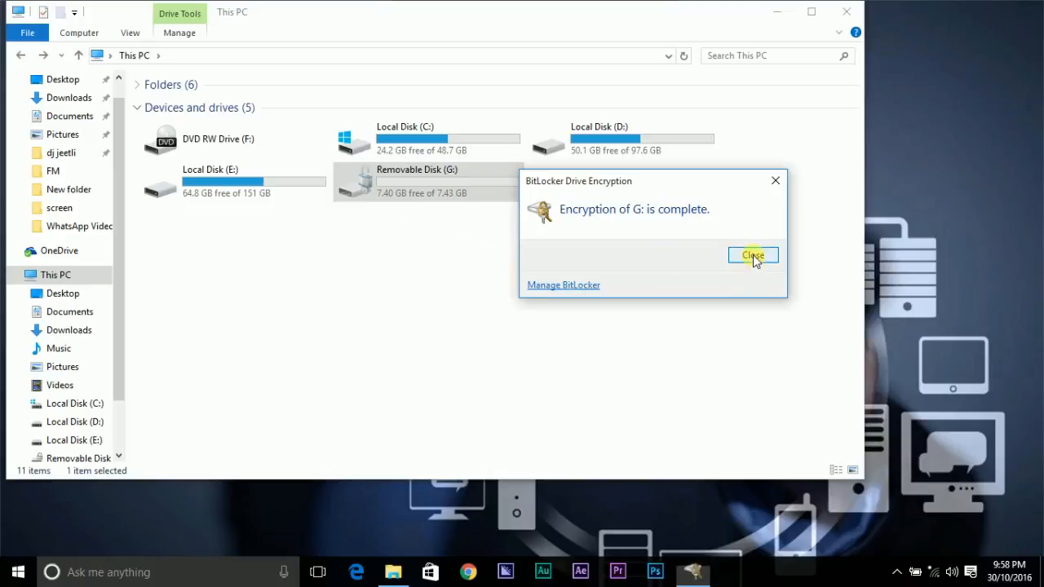
{"action": "left_click", "coordinate": [382, 179]}
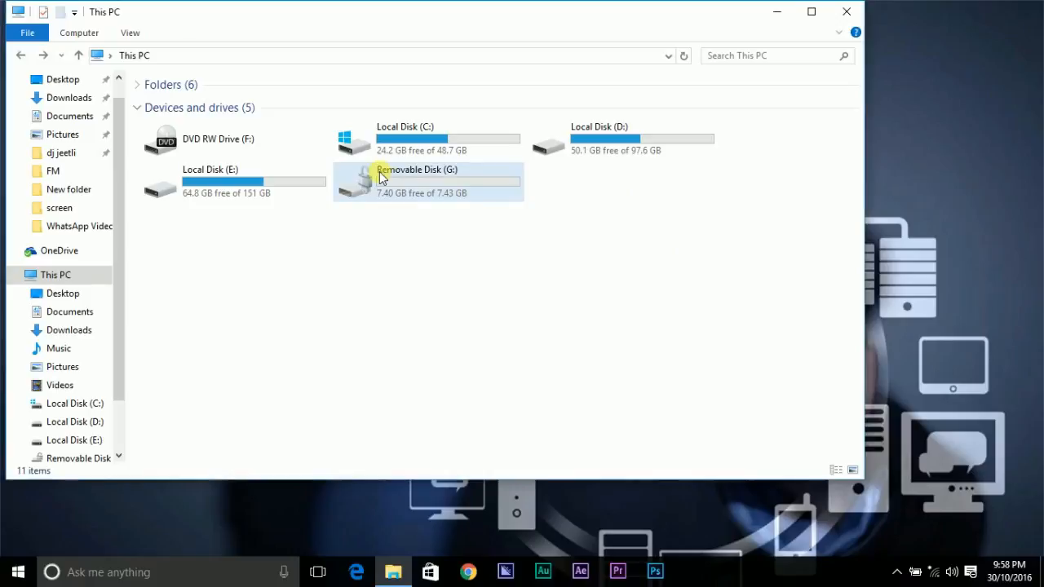
{"action": "double_click", "coordinate": [403, 196]}
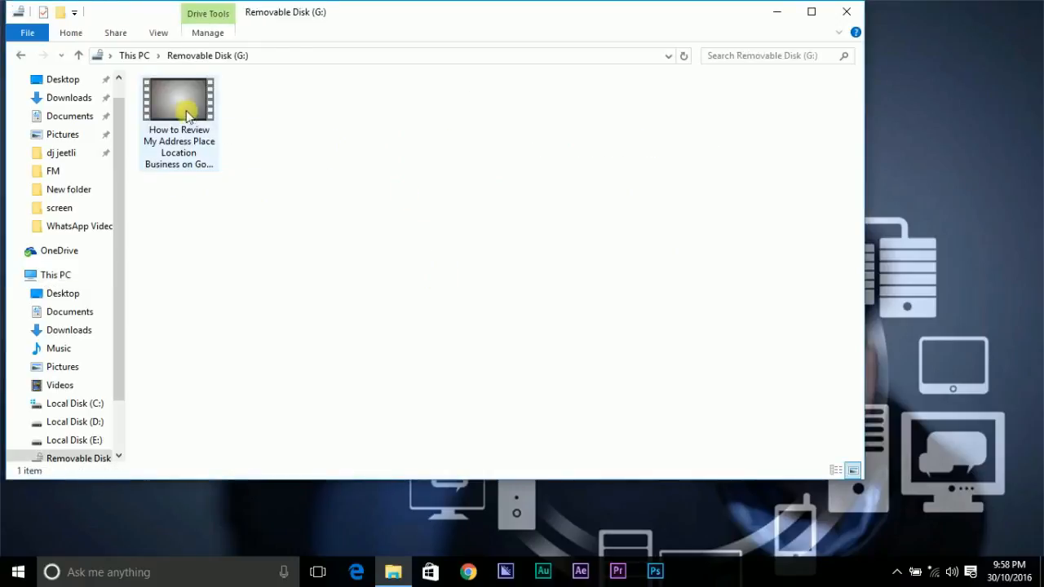
{"action": "left_click", "coordinate": [21, 56]}
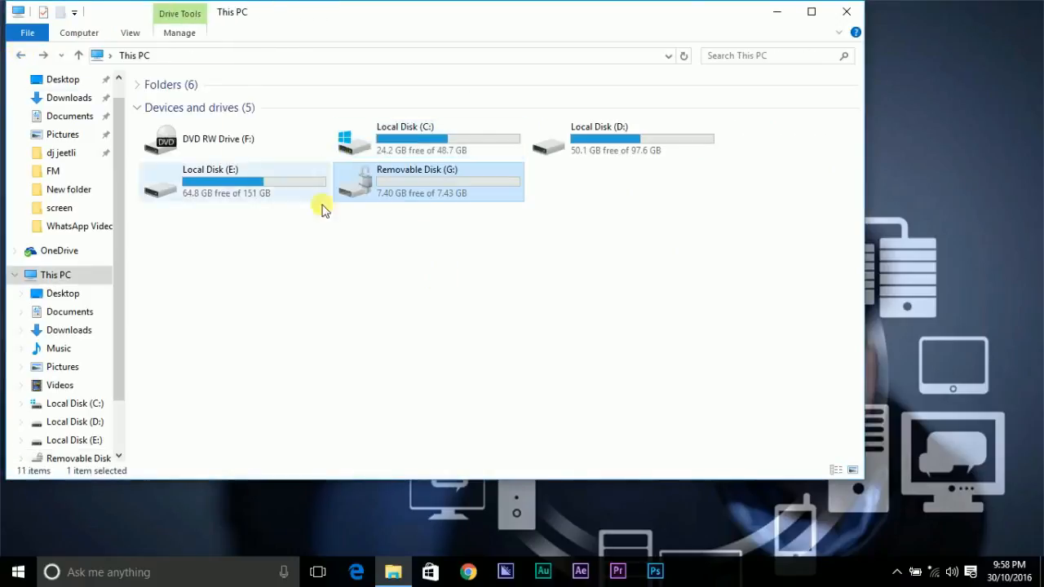
{"action": "left_click", "coordinate": [522, 274]}
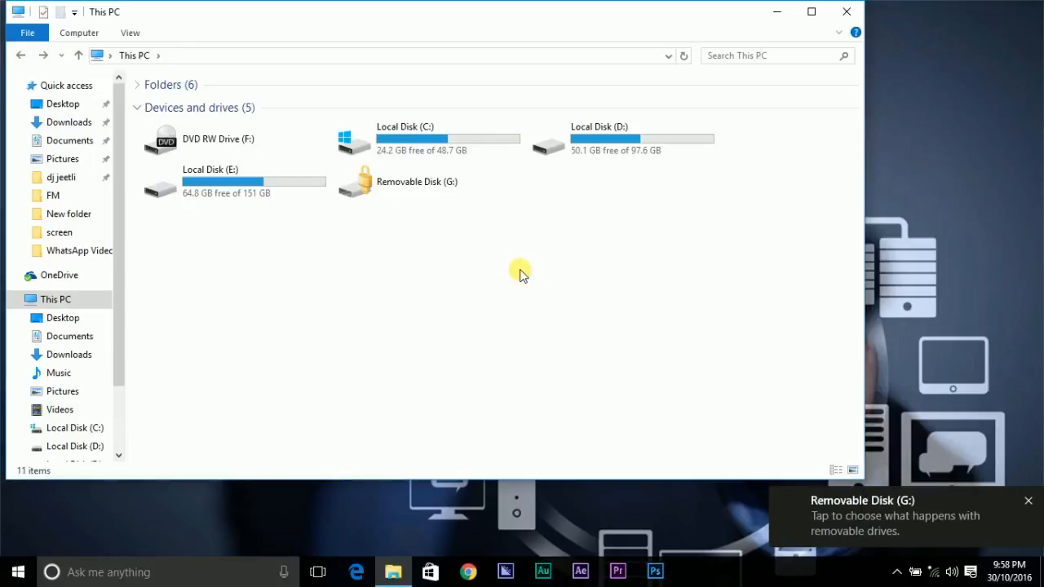
Unlock the BitLocker-protected Removable Disk (G:) by entering the drive password.
{"action": "left_click", "coordinate": [408, 188]}
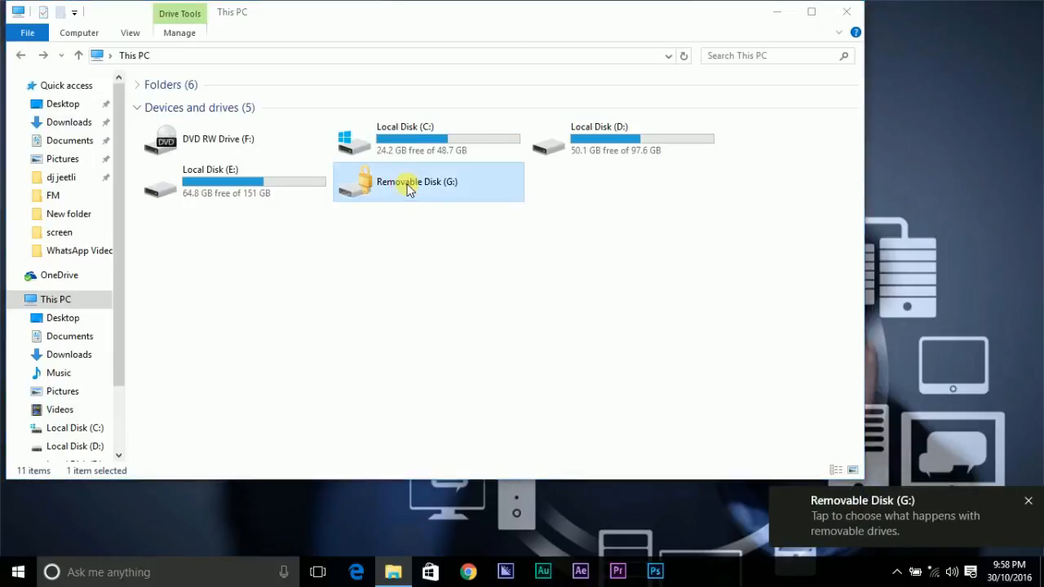
{"action": "double_click", "coordinate": [408, 188]}
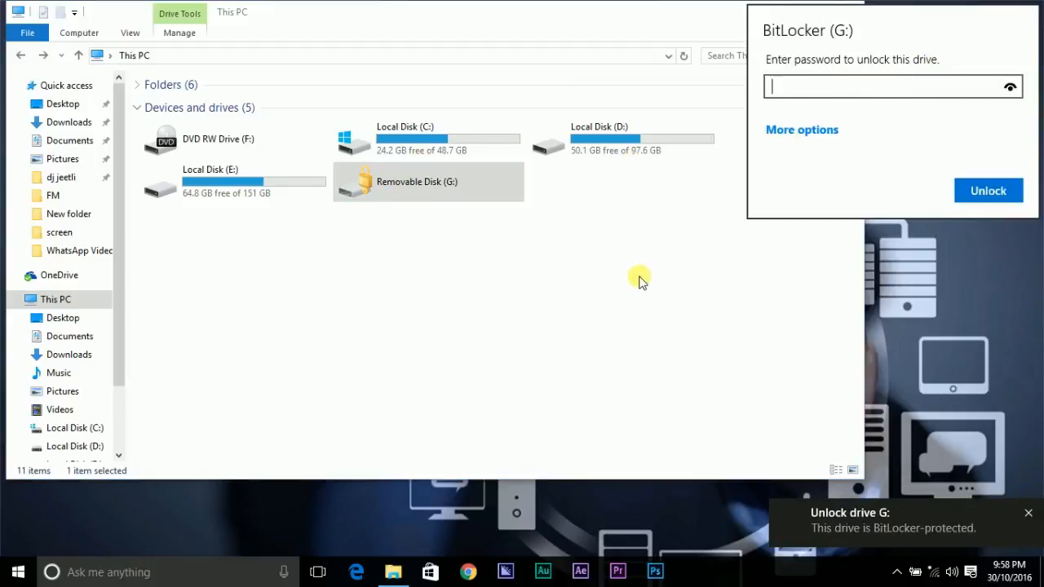
{"action": "key", "text": "Escape"}
{"action": "double_click", "coordinate": [401, 188]}
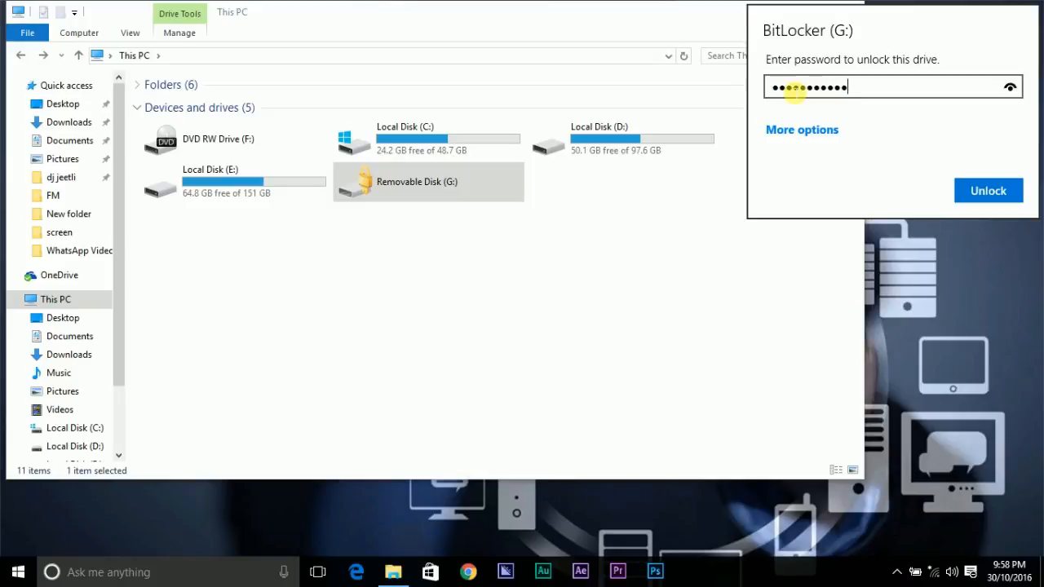
{"action": "left_click", "coordinate": [975, 193]}
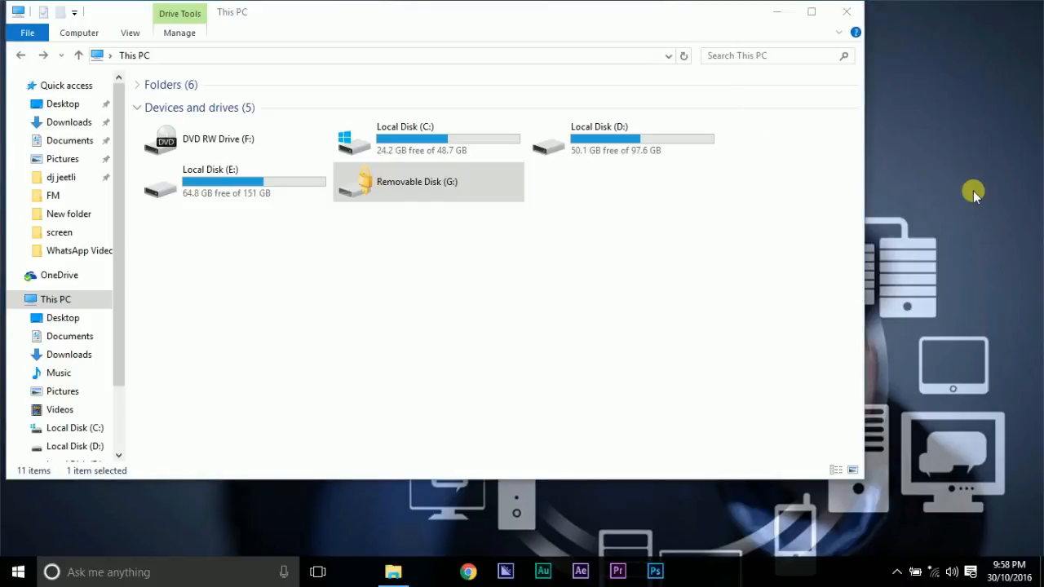
Look into the unlocked Removable Disk (G:) twice, returning to This PC each time.
{"action": "double_click", "coordinate": [408, 189]}
{"action": "left_click", "coordinate": [26, 60]}
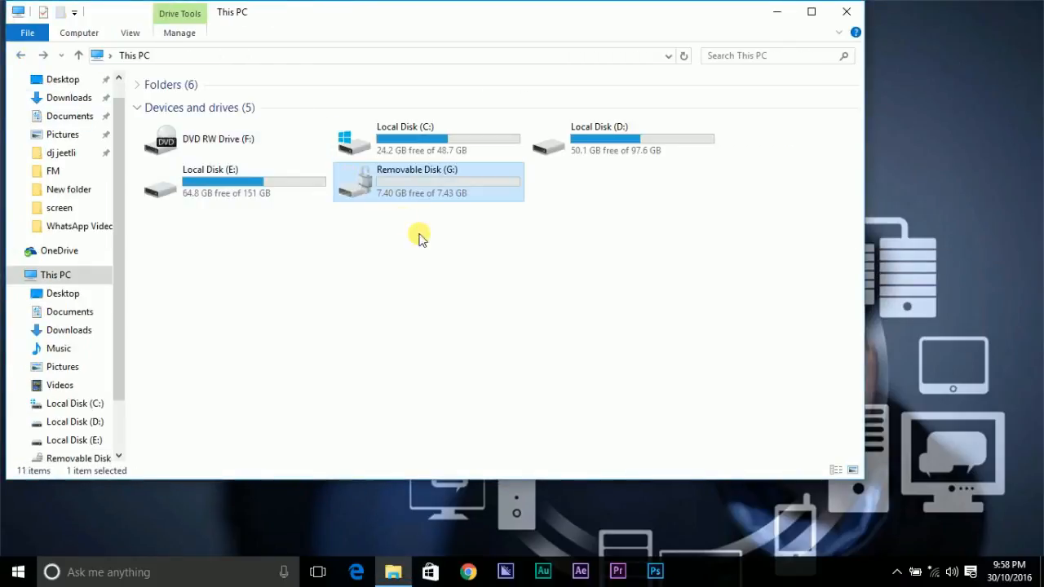
{"action": "double_click", "coordinate": [431, 186]}
{"action": "left_click", "coordinate": [20, 55]}
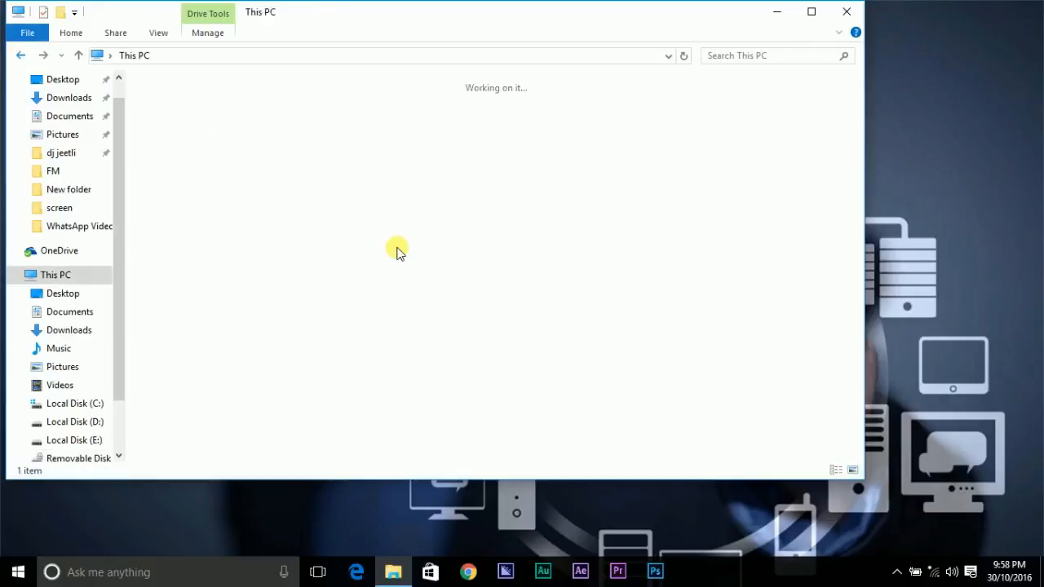
{"action": "left_click", "coordinate": [543, 249]}
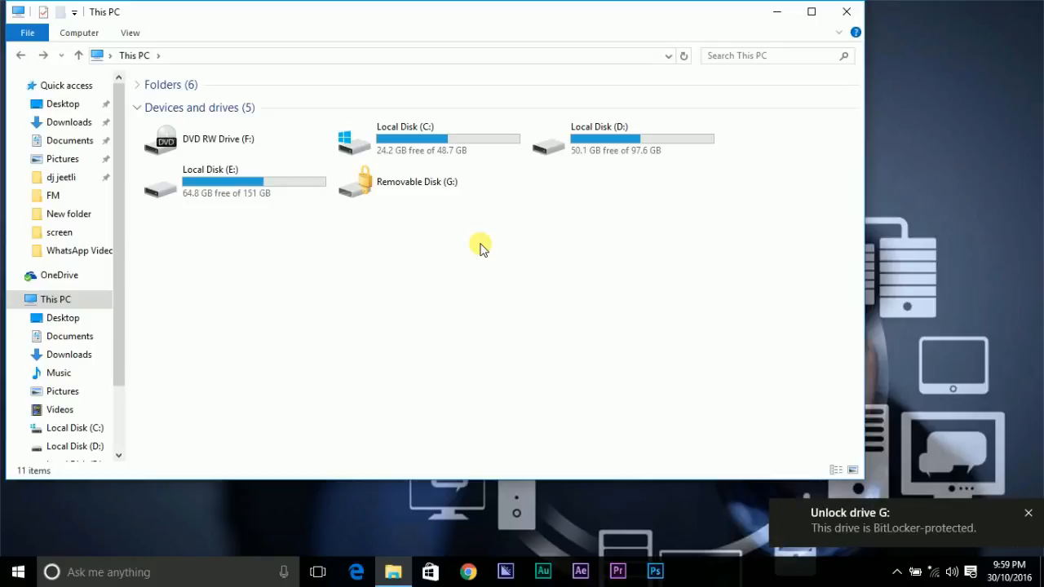
Bring up the unlock prompt for the locked Removable Disk (G:), dismiss it and refresh This PC.
{"action": "left_click", "coordinate": [363, 180]}
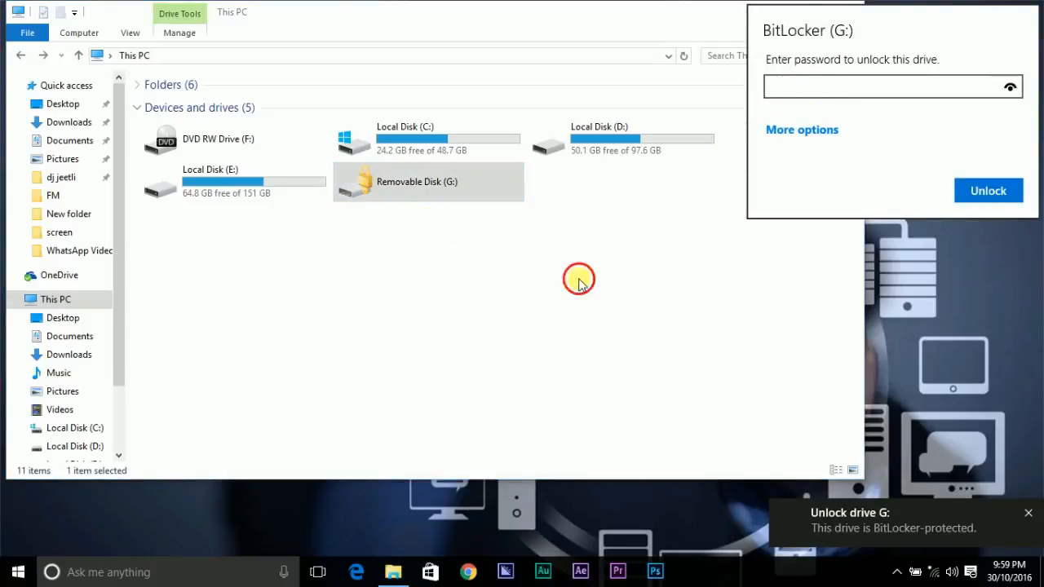
{"action": "right_click", "coordinate": [565, 218]}
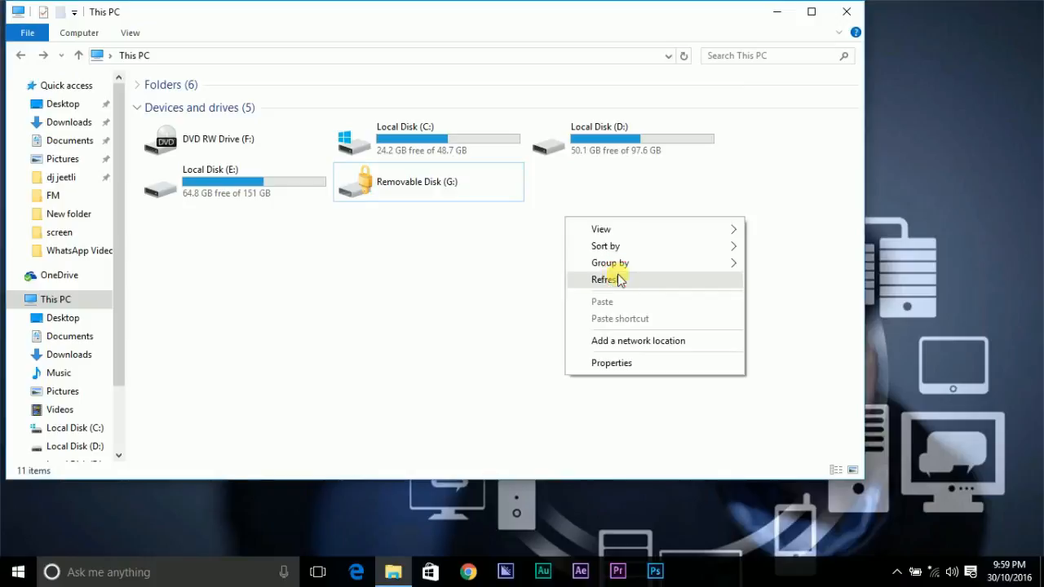
{"action": "left_click", "coordinate": [608, 279]}
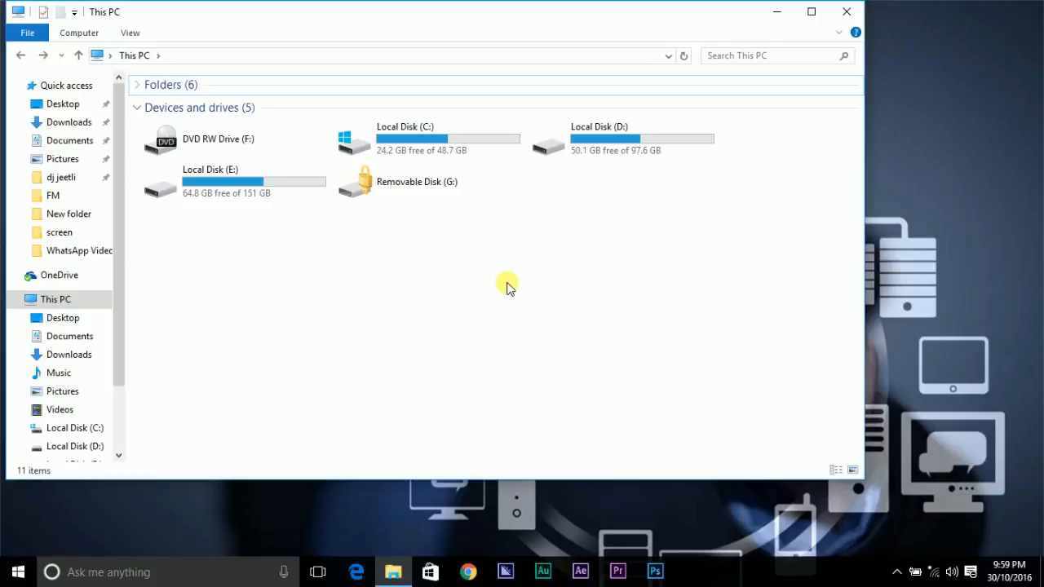
Review the commands available for the locked Removable Disk (G:) without choosing any of them.
{"action": "left_click", "coordinate": [397, 188]}
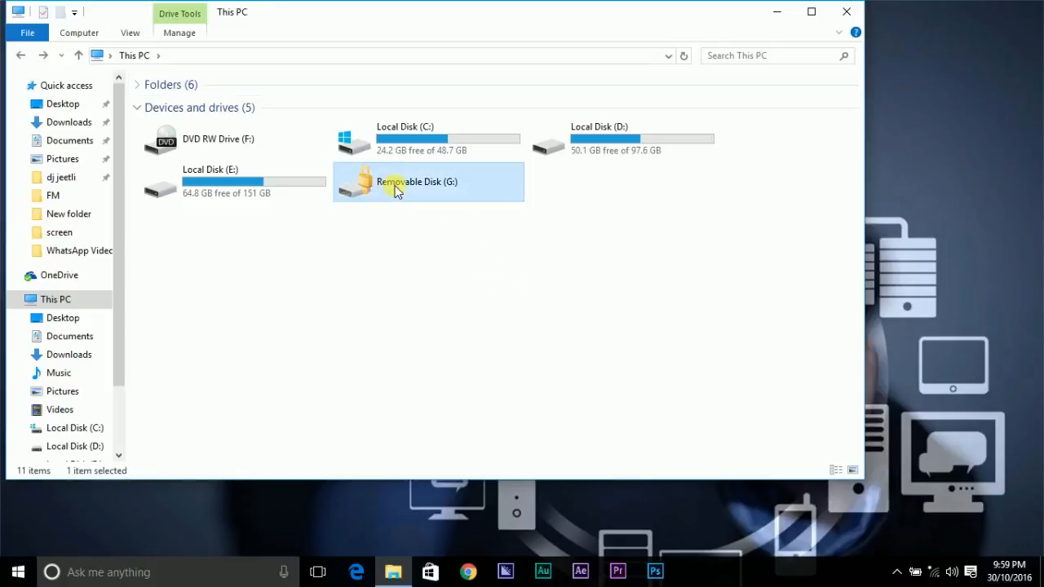
{"action": "right_click", "coordinate": [396, 186]}
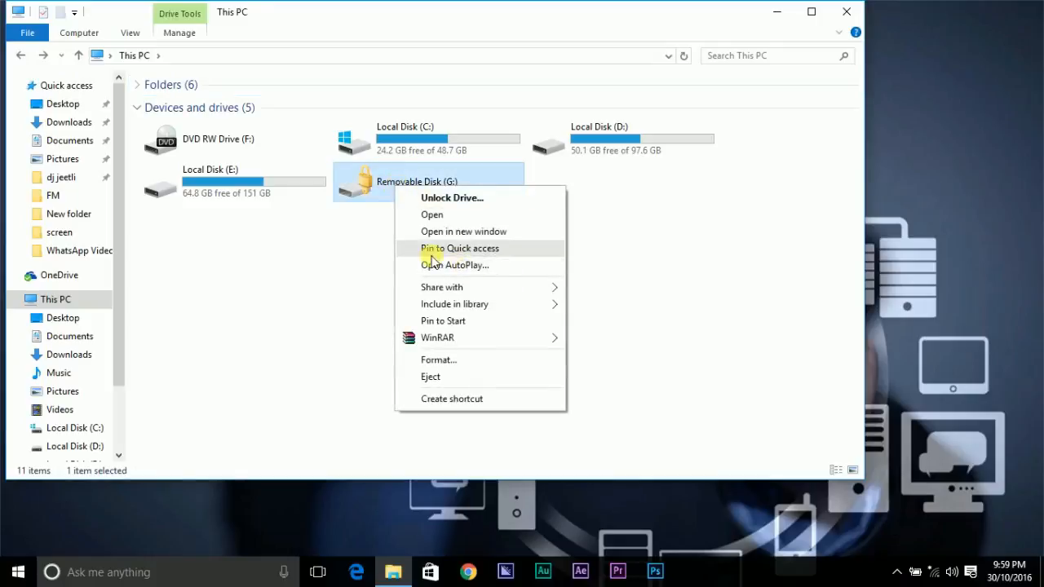
{"action": "left_click", "coordinate": [417, 188]}
{"action": "right_click", "coordinate": [417, 188]}
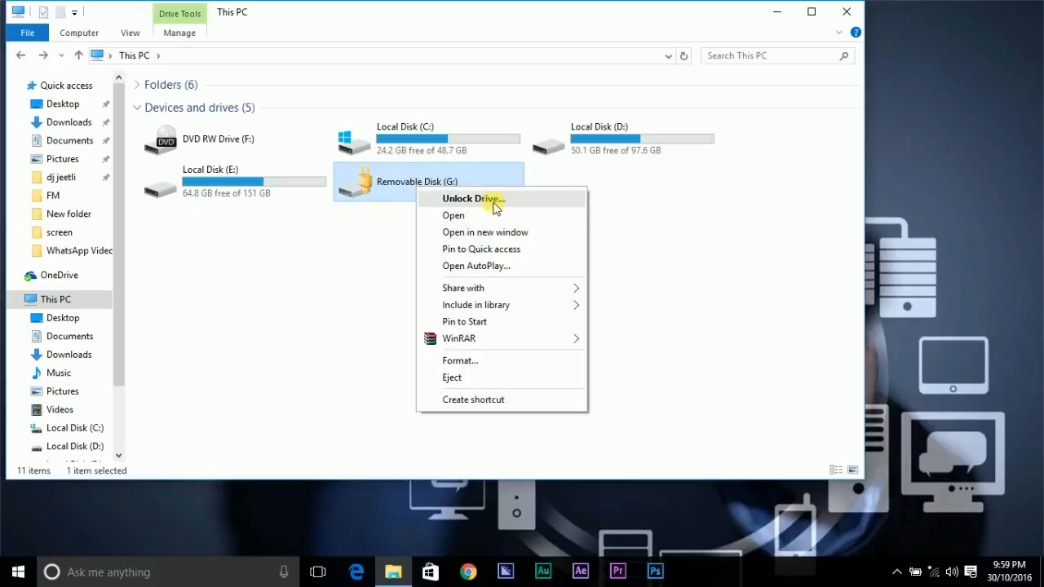
{"action": "left_click", "coordinate": [619, 225]}
Unlock Removable Disk (G:) with the drive password, view its contents and return to This PC.
{"action": "left_click", "coordinate": [406, 187]}
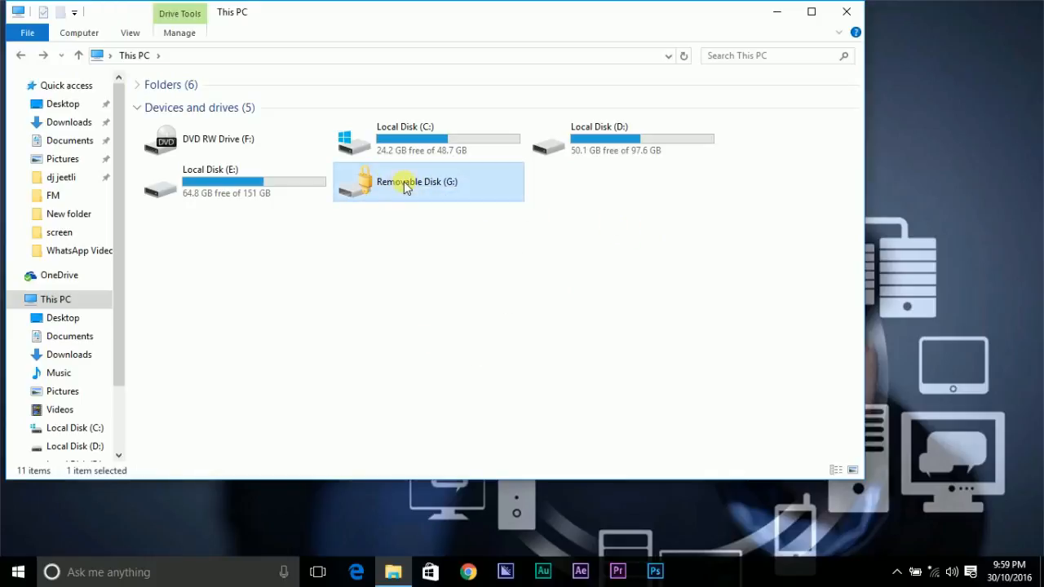
{"action": "double_click", "coordinate": [406, 187]}
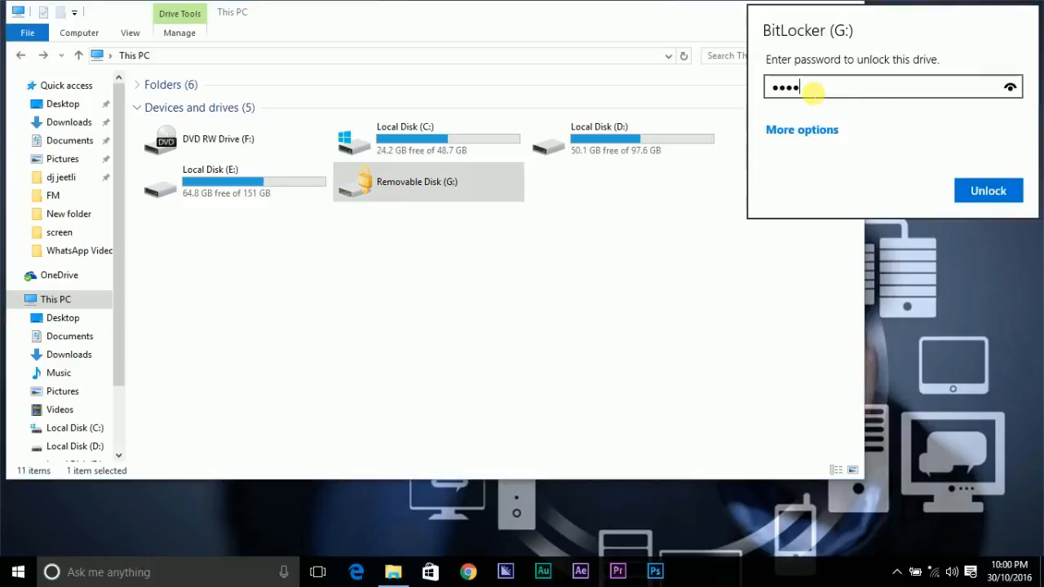
{"action": "type", "text": "********"}
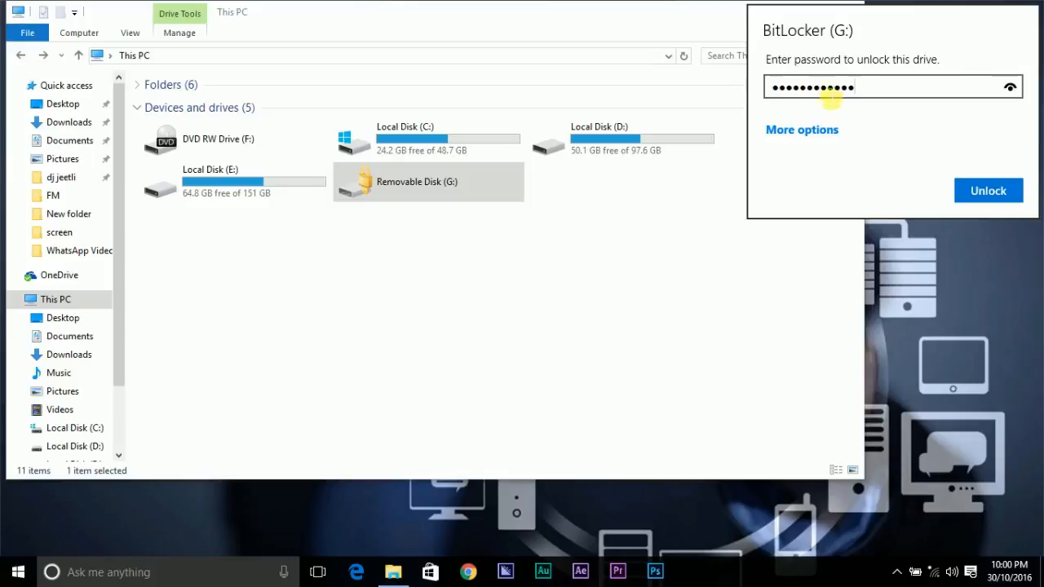
{"action": "left_click", "coordinate": [978, 196]}
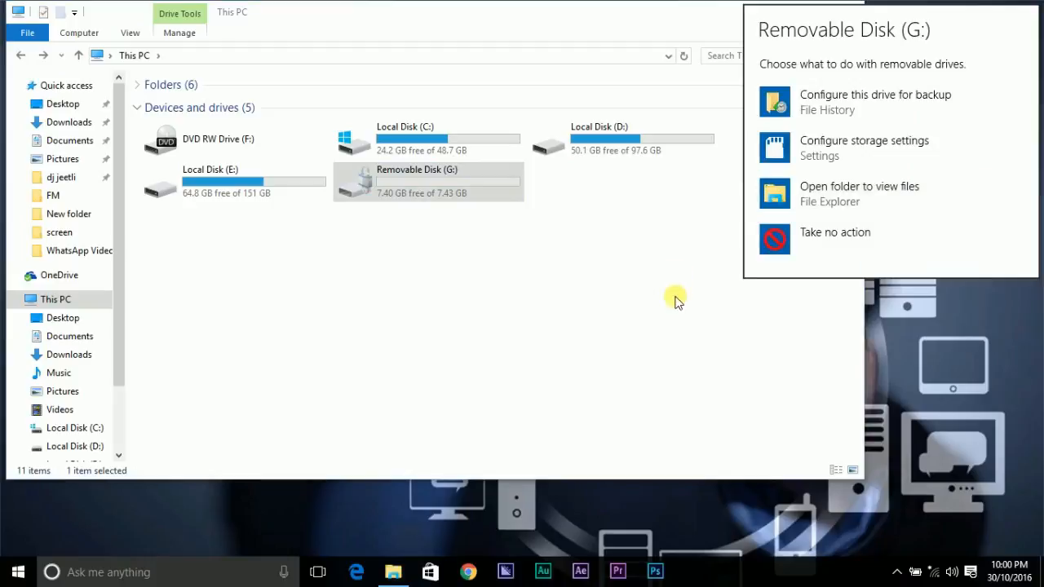
{"action": "double_click", "coordinate": [441, 173]}
{"action": "left_click", "coordinate": [23, 56]}
Open the BitLocker management page for the unlocked Removable Disk (G:).
{"action": "right_click", "coordinate": [425, 174]}
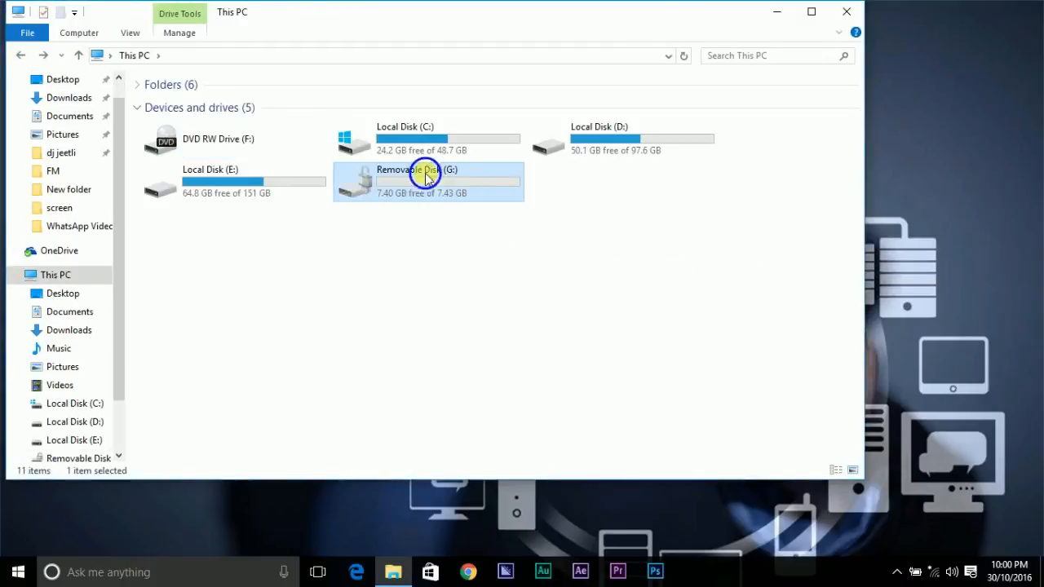
{"action": "left_click", "coordinate": [362, 214]}
{"action": "right_click", "coordinate": [375, 187]}
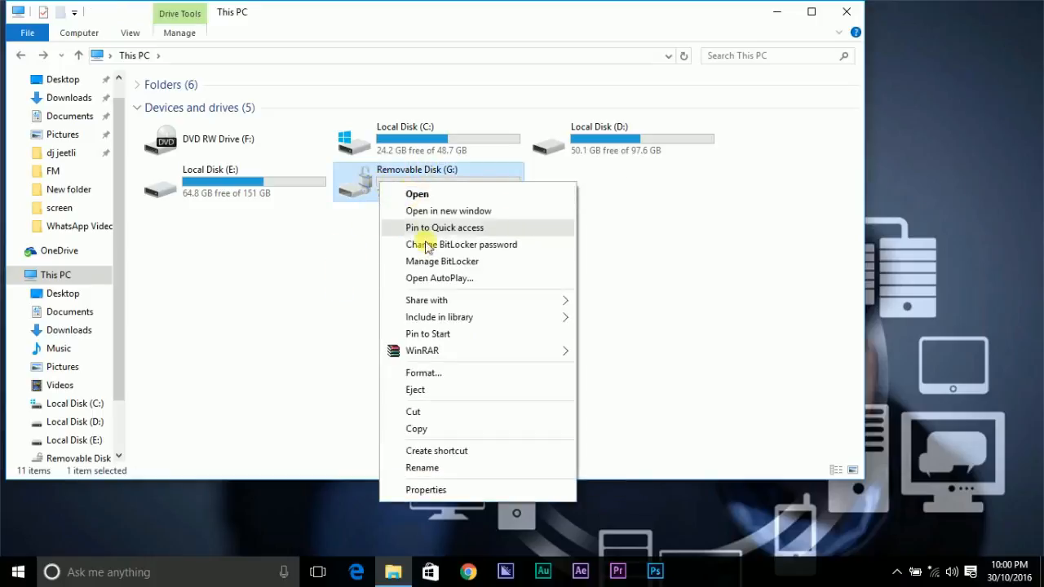
{"action": "left_click", "coordinate": [461, 263]}
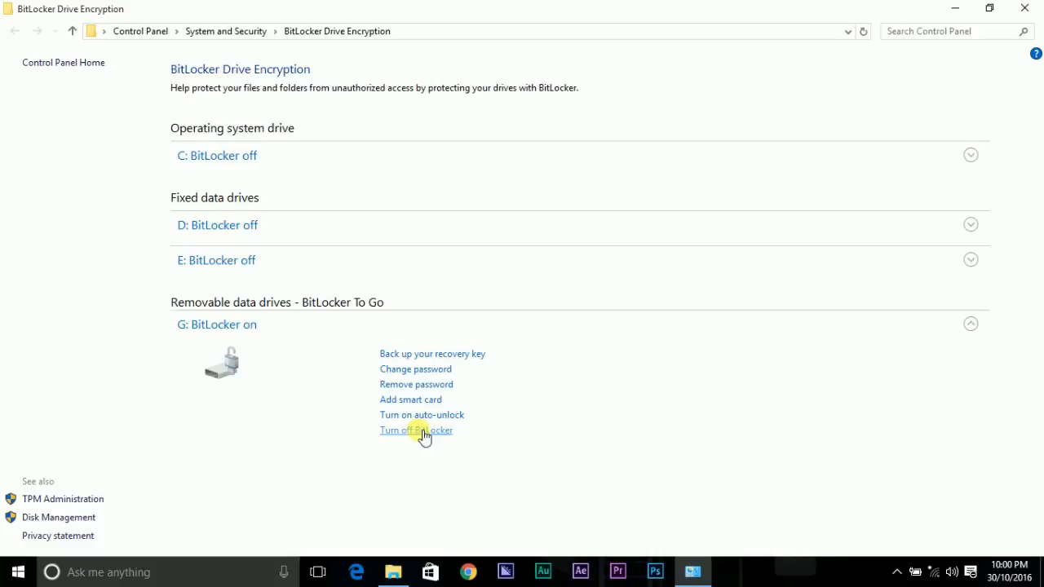
Examine the BitLocker options for drives C:, D: and E:, collapsing each drive's section again.
{"action": "left_click", "coordinate": [969, 161]}
{"action": "left_click", "coordinate": [972, 159]}
{"action": "left_click", "coordinate": [972, 229]}
{"action": "left_click", "coordinate": [972, 229]}
{"action": "left_click", "coordinate": [972, 229]}
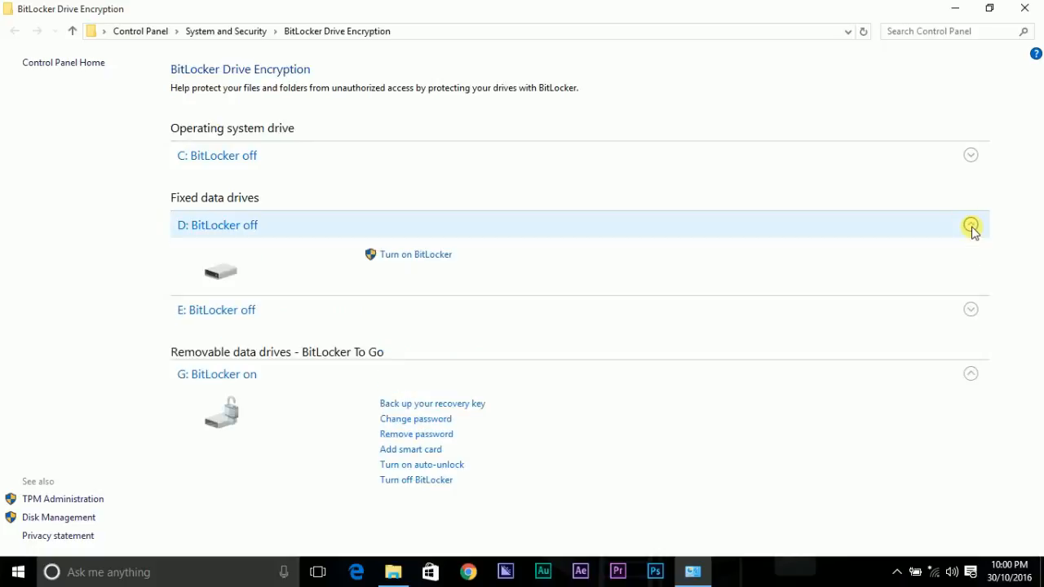
{"action": "left_click", "coordinate": [972, 229]}
{"action": "left_click", "coordinate": [973, 265]}
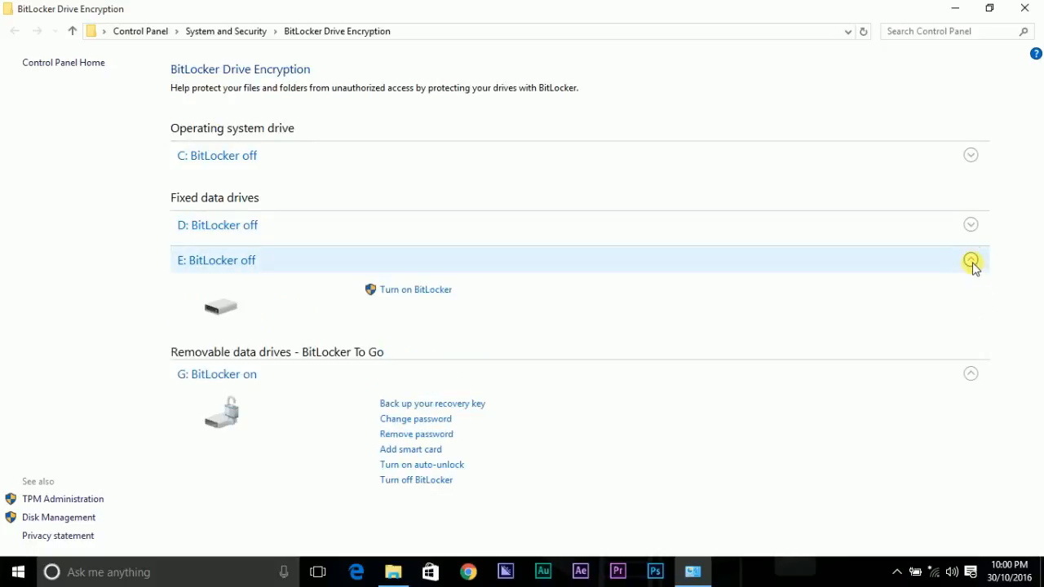
{"action": "left_click", "coordinate": [973, 263]}
{"action": "left_click", "coordinate": [973, 263]}
{"action": "left_click", "coordinate": [972, 263]}
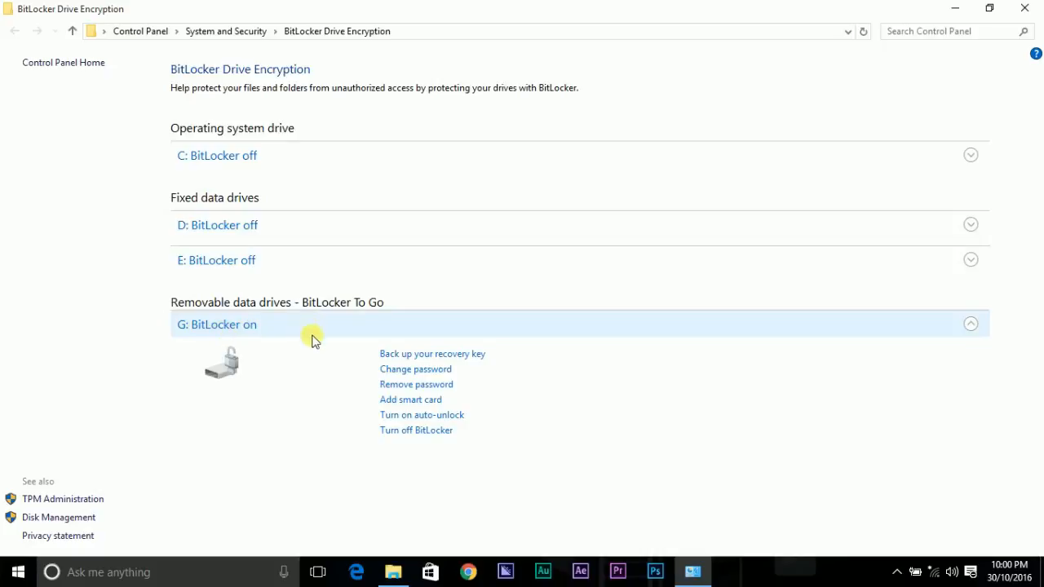
Turn off BitLocker for drive G:, confirm the decryption, and close the completion message and the BitLocker Drive Encryption window.
{"action": "left_click", "coordinate": [414, 432]}
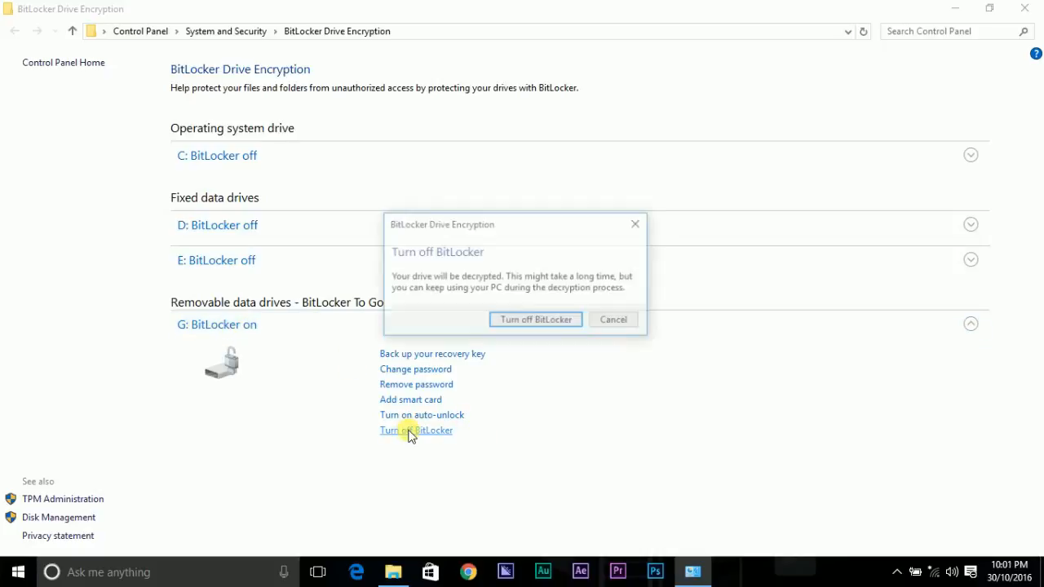
{"action": "left_click", "coordinate": [521, 322]}
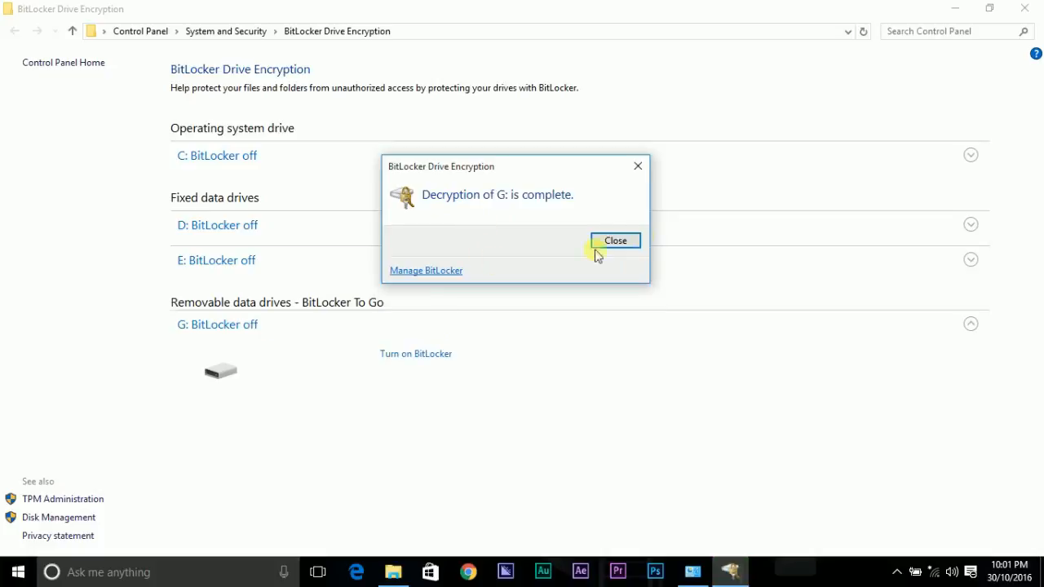
{"action": "left_click", "coordinate": [616, 241]}
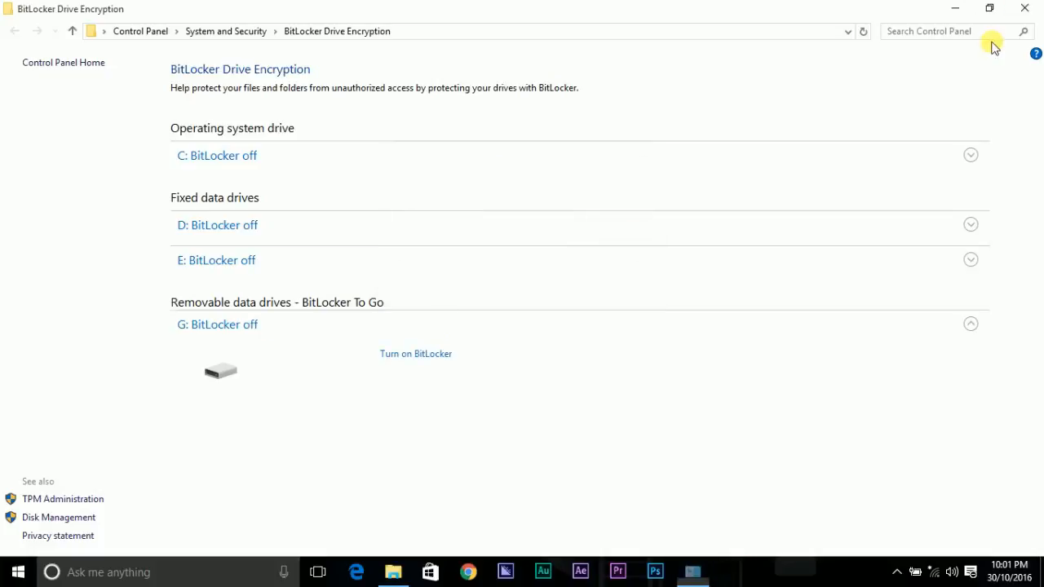
{"action": "left_click", "coordinate": [1025, 8]}
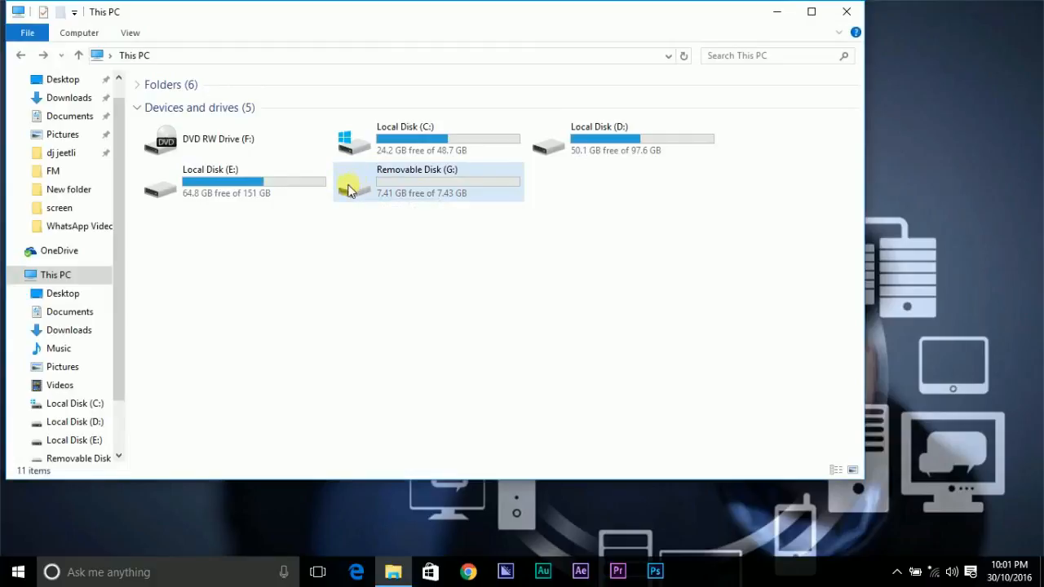
Check the contents of the decrypted Removable Disk (G:) and go back to This PC.
{"action": "left_click", "coordinate": [399, 178]}
{"action": "double_click", "coordinate": [400, 178]}
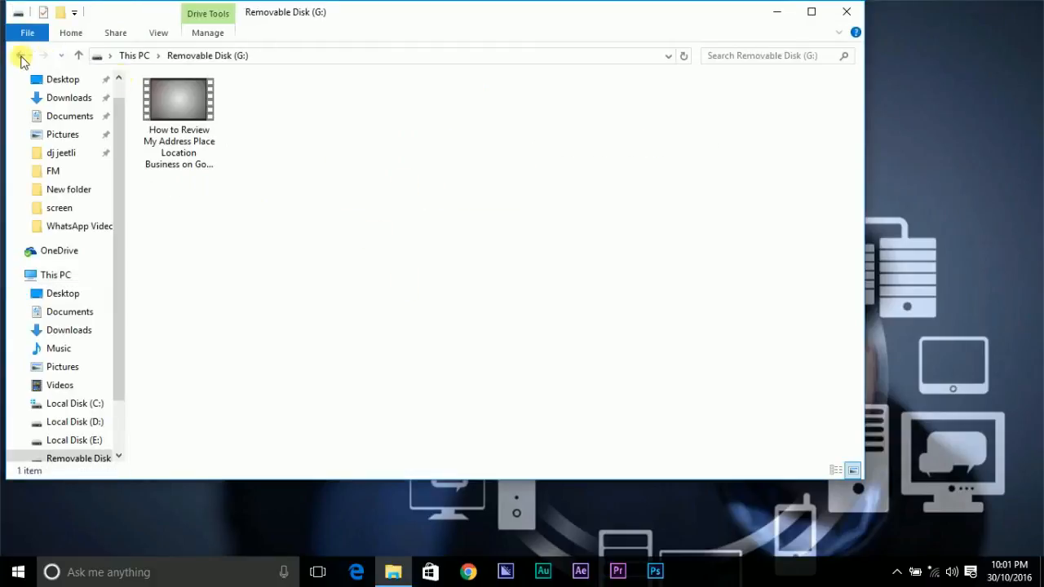
{"action": "left_click", "coordinate": [22, 56]}
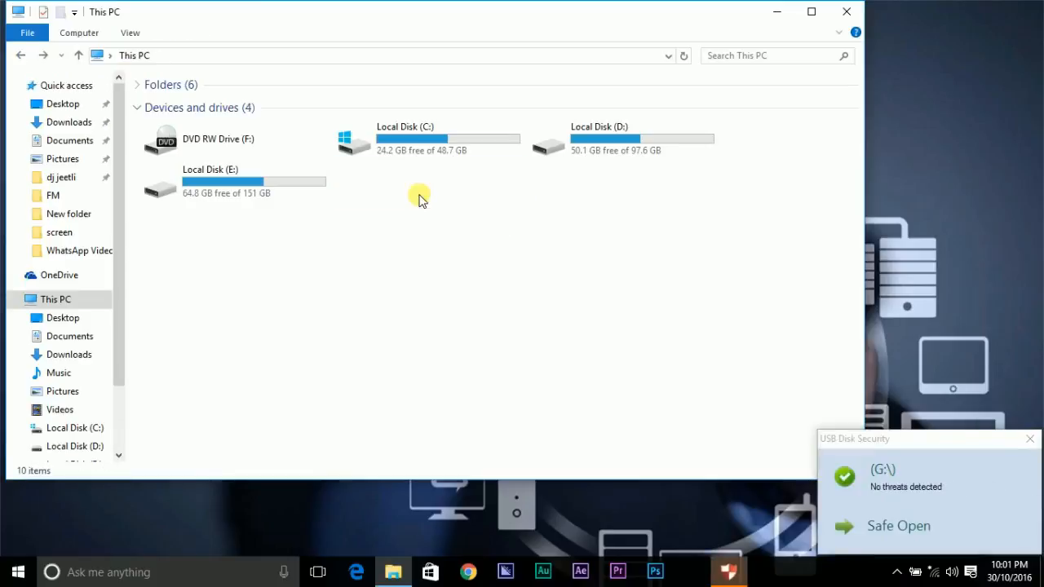
Open the reconnected Removable Disk (G:) to verify password-free access, and return to This PC.
{"action": "left_click", "coordinate": [388, 187]}
{"action": "double_click", "coordinate": [389, 187]}
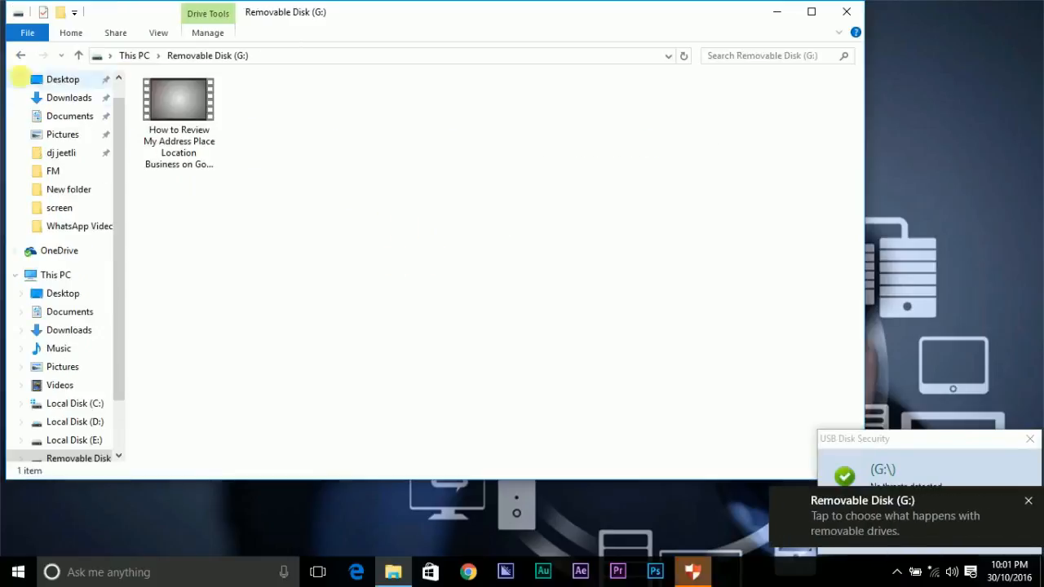
{"action": "left_click", "coordinate": [20, 55]}
{"action": "left_click", "coordinate": [567, 261]}
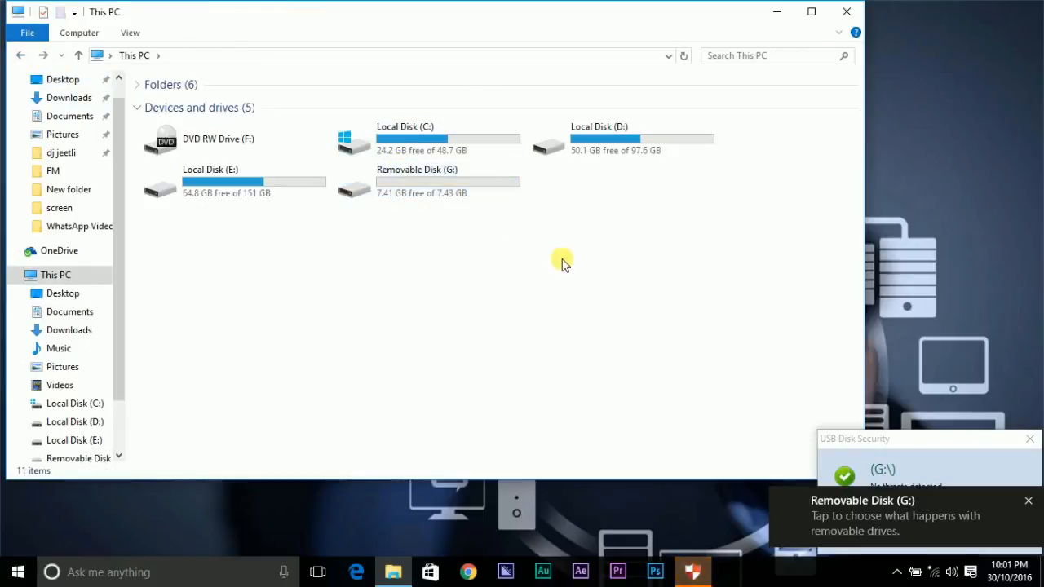
Close the USB Disk Security notice and the This PC window, and bring up the desktop's context menu.
{"action": "left_click", "coordinate": [1030, 439]}
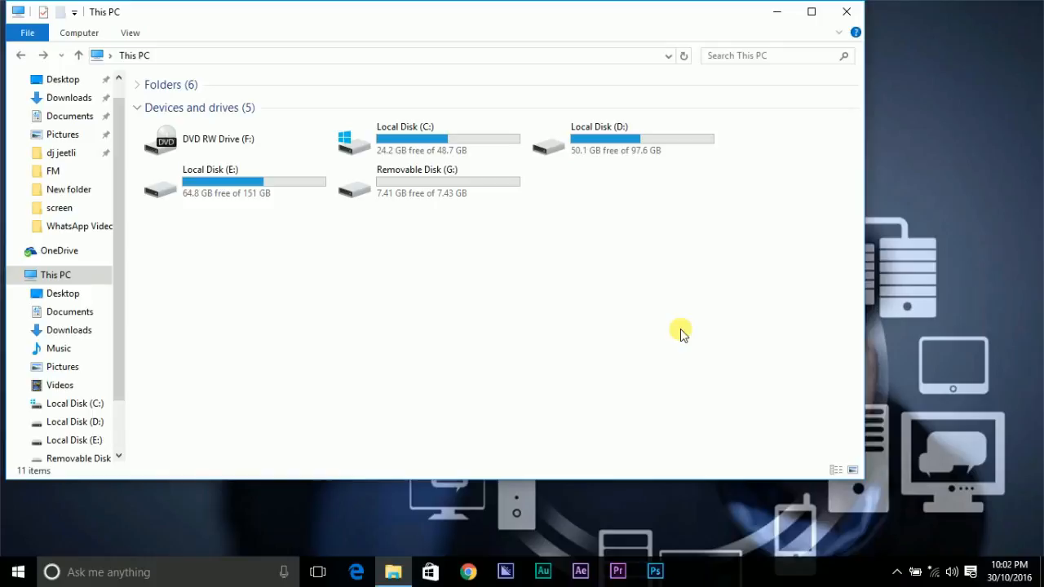
{"action": "left_click", "coordinate": [848, 13]}
{"action": "right_click", "coordinate": [599, 158]}
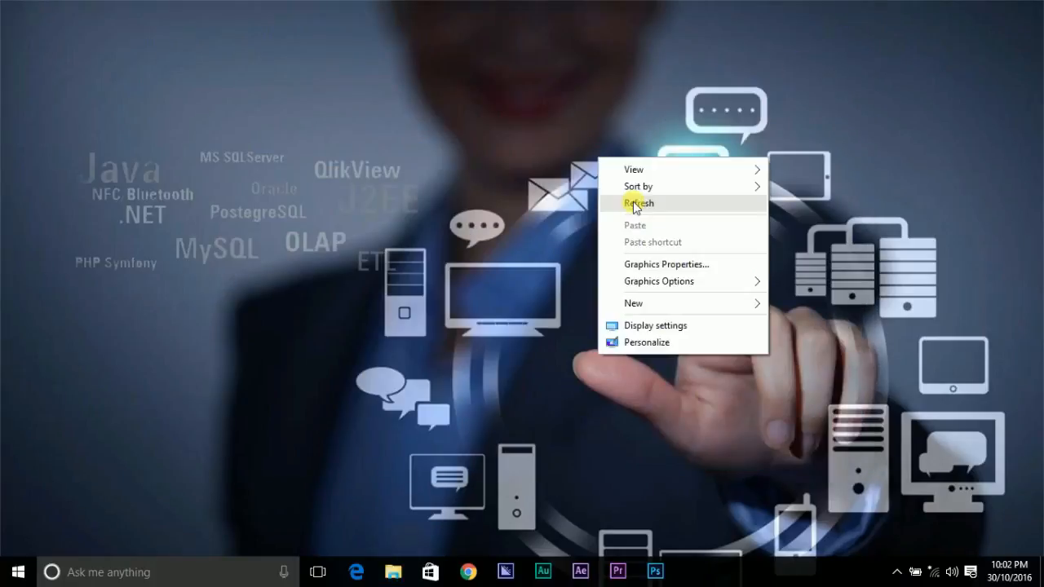